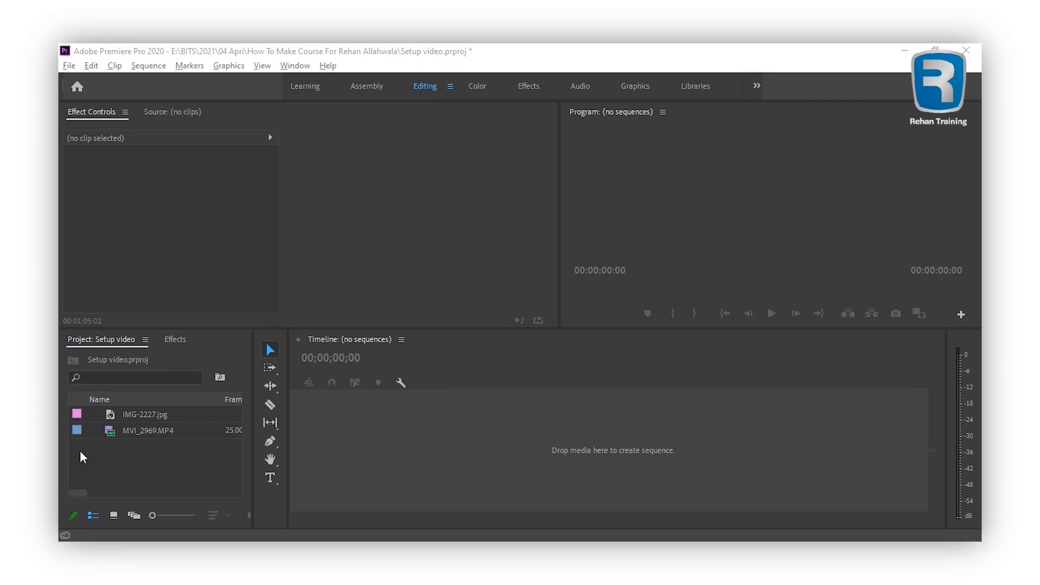
Create a sequence by placing the MVI_2969.MP4 footage in the empty timeline.
click(154, 430)
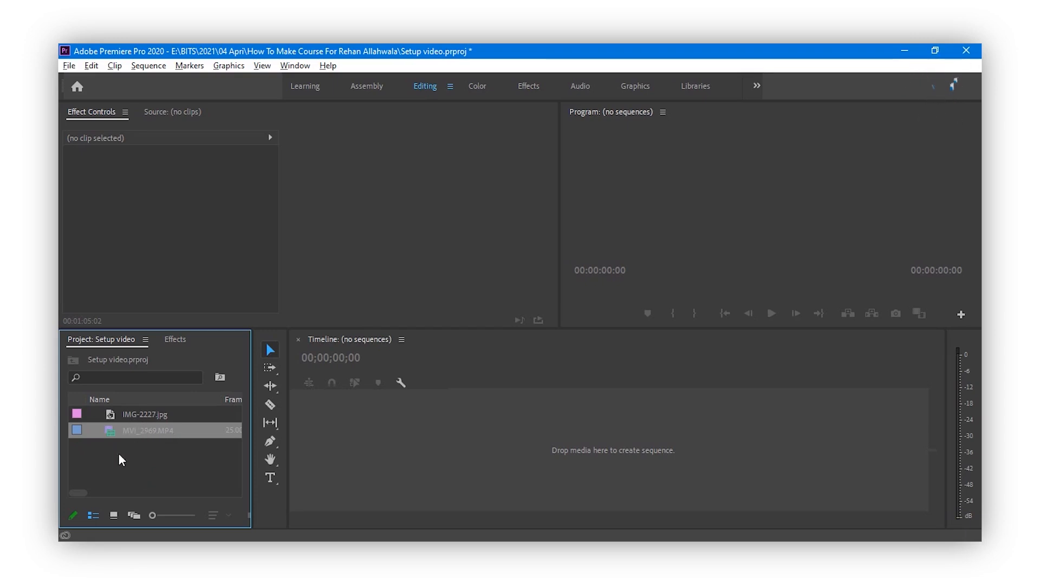
click(112, 433)
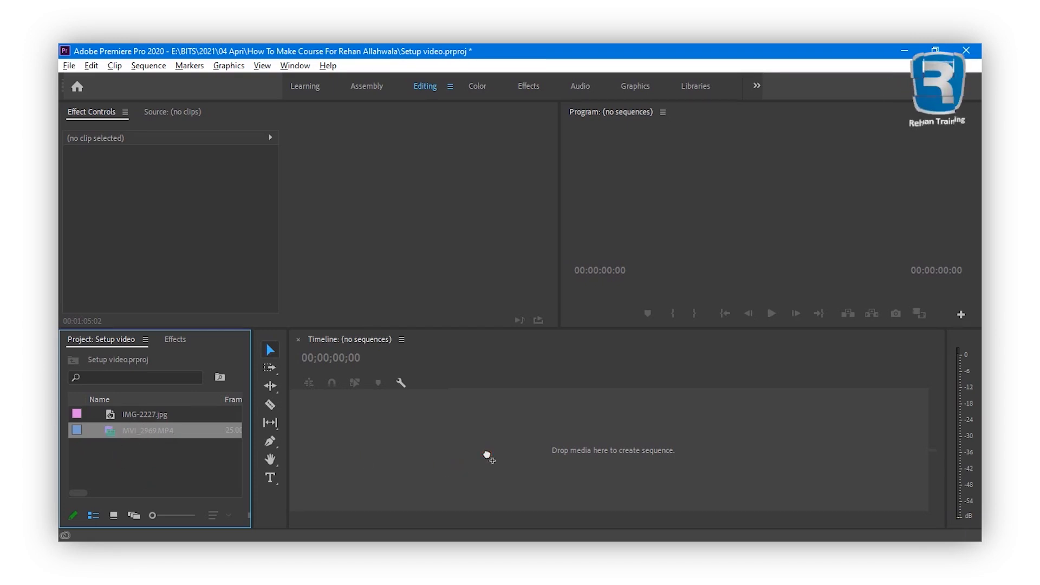
drag(487, 453, 486, 453)
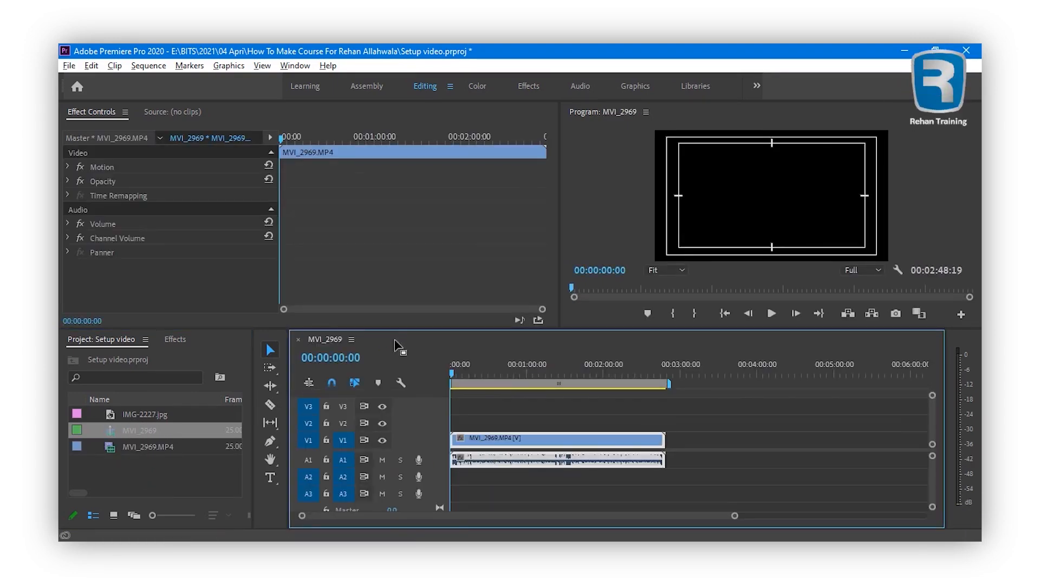
Move the playhead to 00:00:50:06, where the presenter stands in front of the green screen.
click(490, 366)
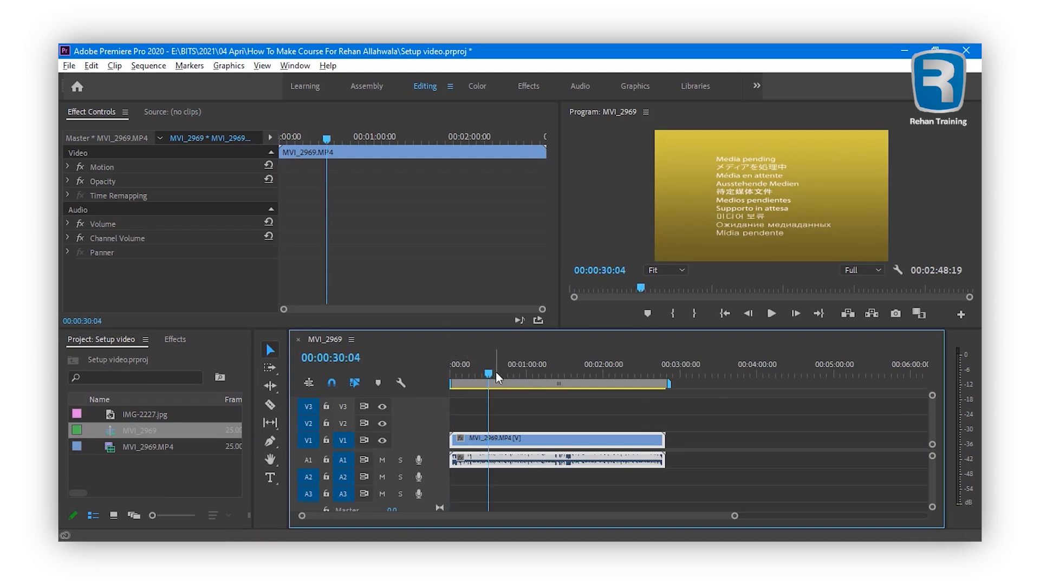
click(509, 374)
drag(511, 373, 515, 376)
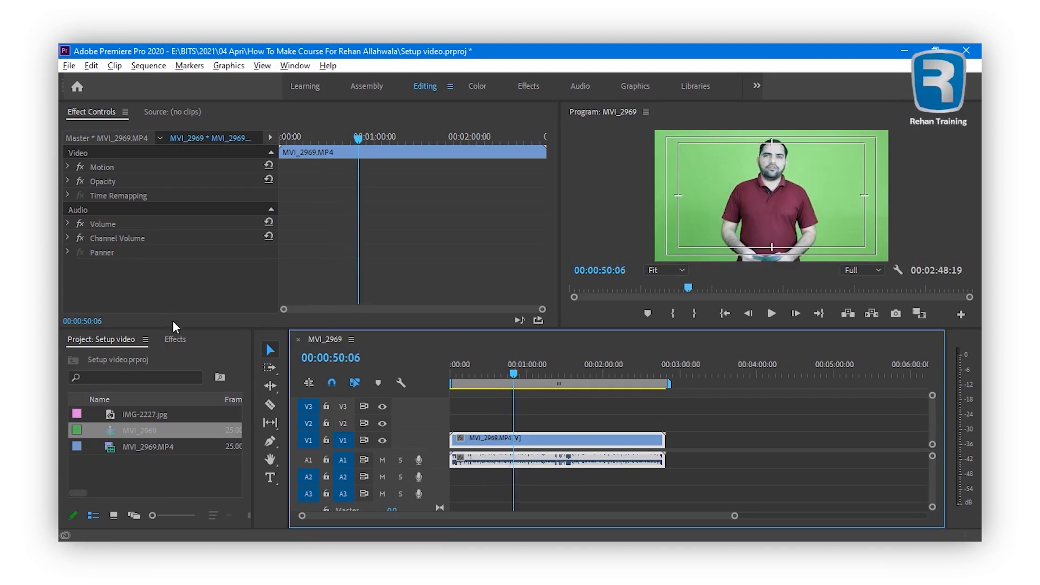
Search the effects for "ultra" and apply Ultra Key to the MVI_2969.MP4 clip on V1.
click(178, 339)
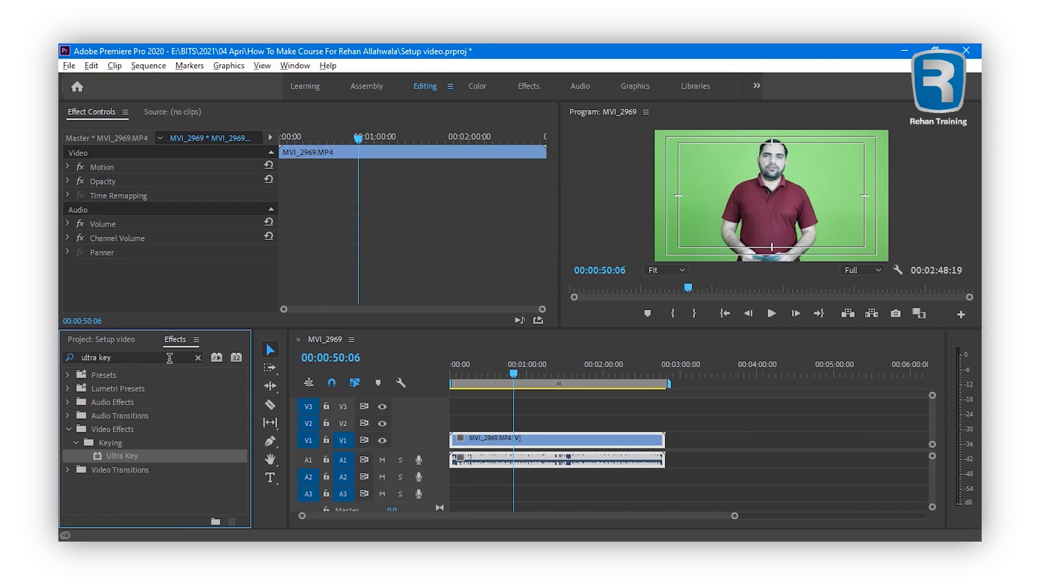
click(198, 358)
click(145, 359)
text(ultra)
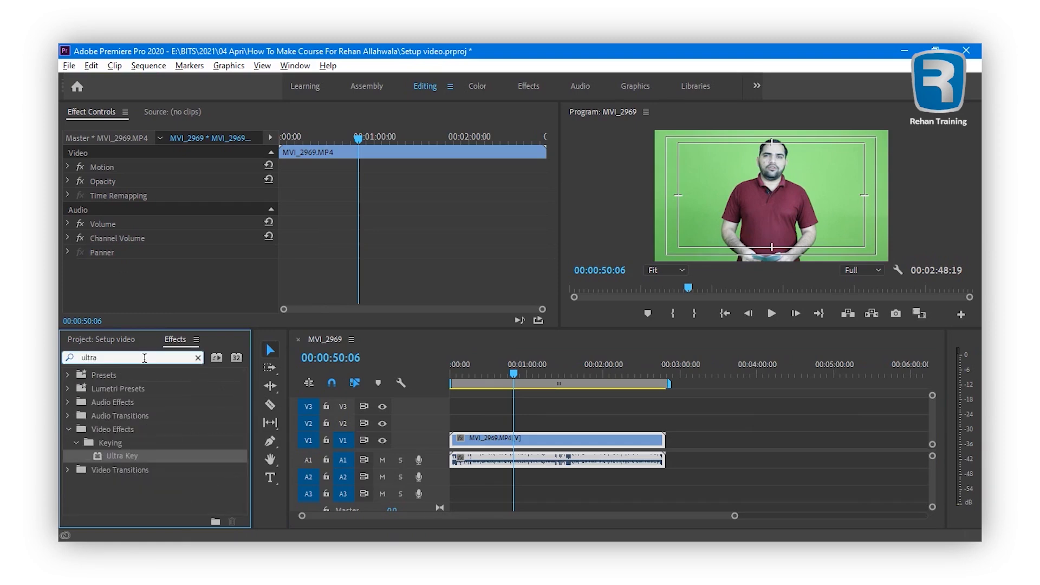
click(119, 458)
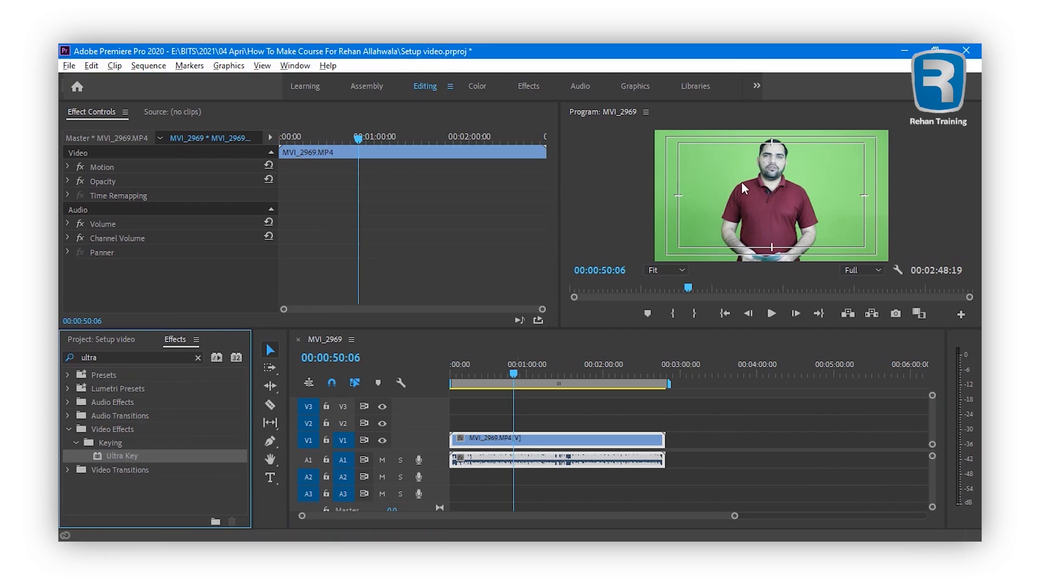
click(525, 427)
click(518, 438)
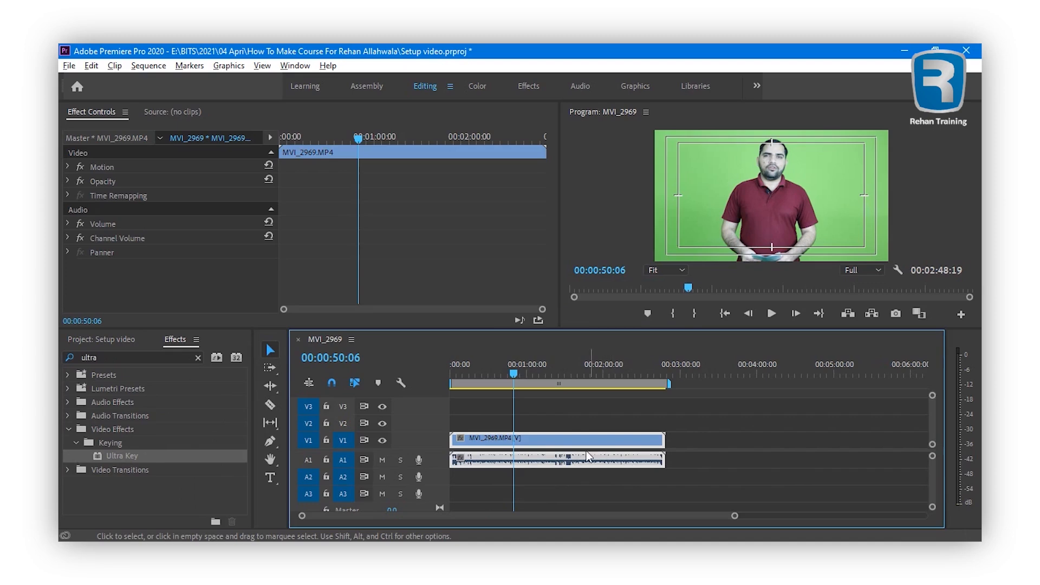
click(561, 412)
click(515, 441)
drag(119, 454, 101, 216)
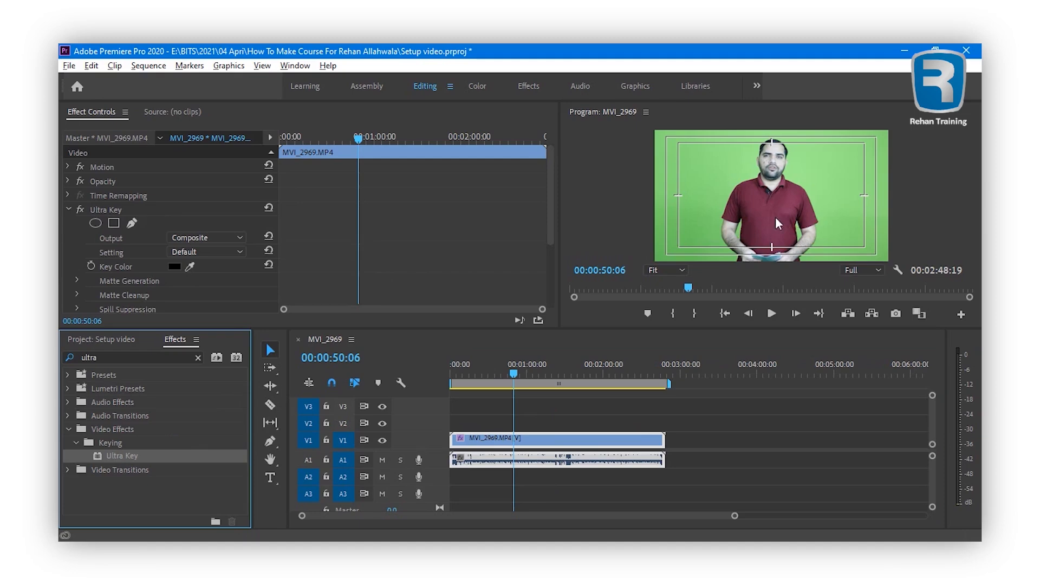
Sample the green background near the presenter in the program preview as the Ultra Key key color.
scroll(359, 216, down, 2)
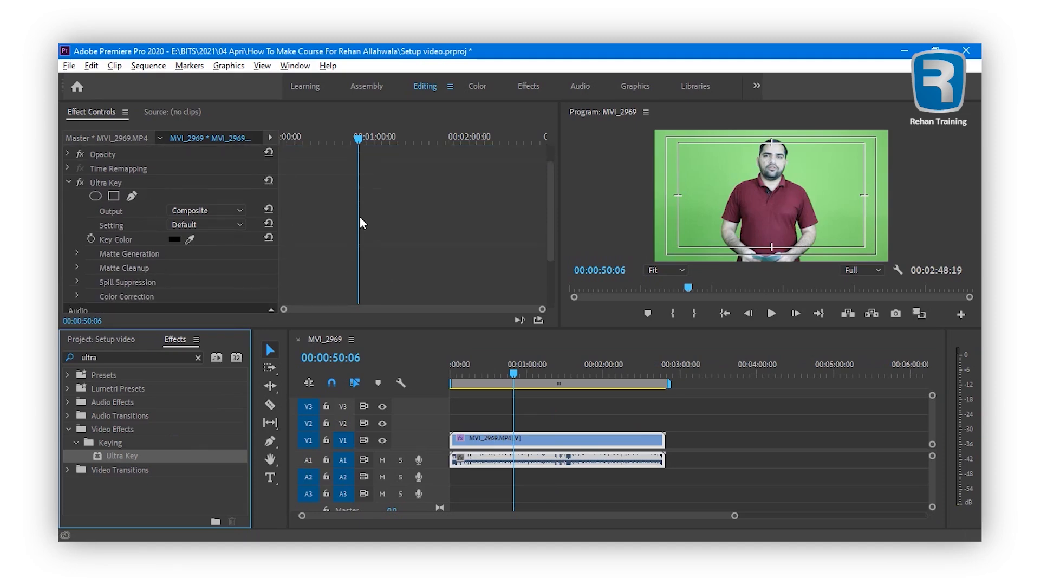
click(190, 239)
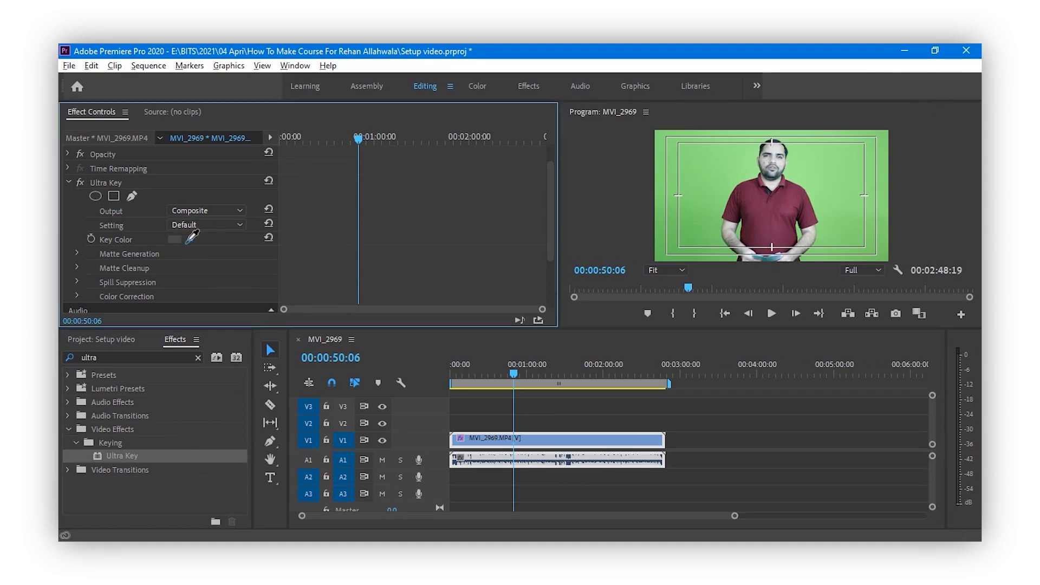
click(711, 208)
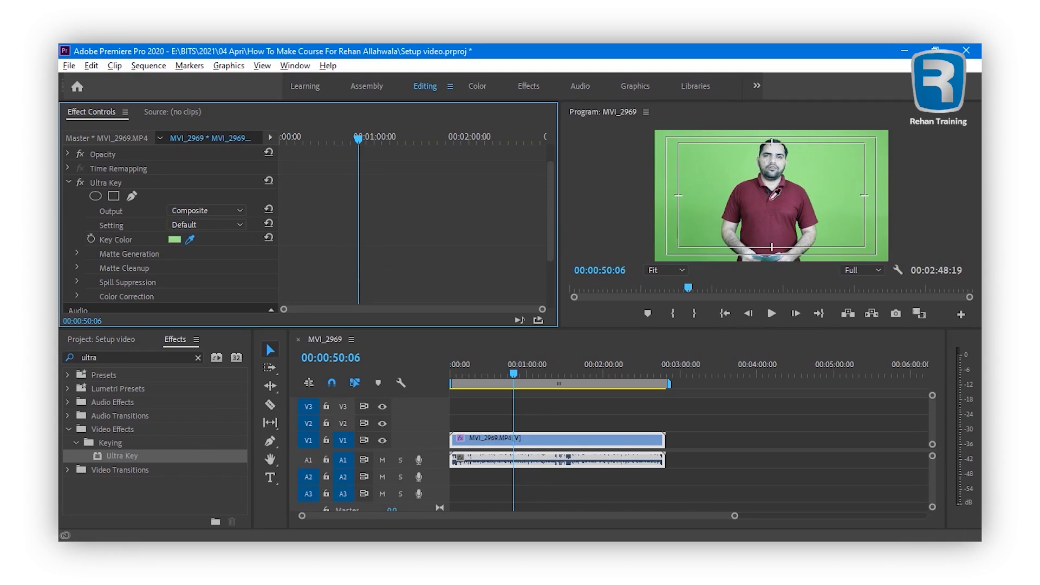
click(737, 173)
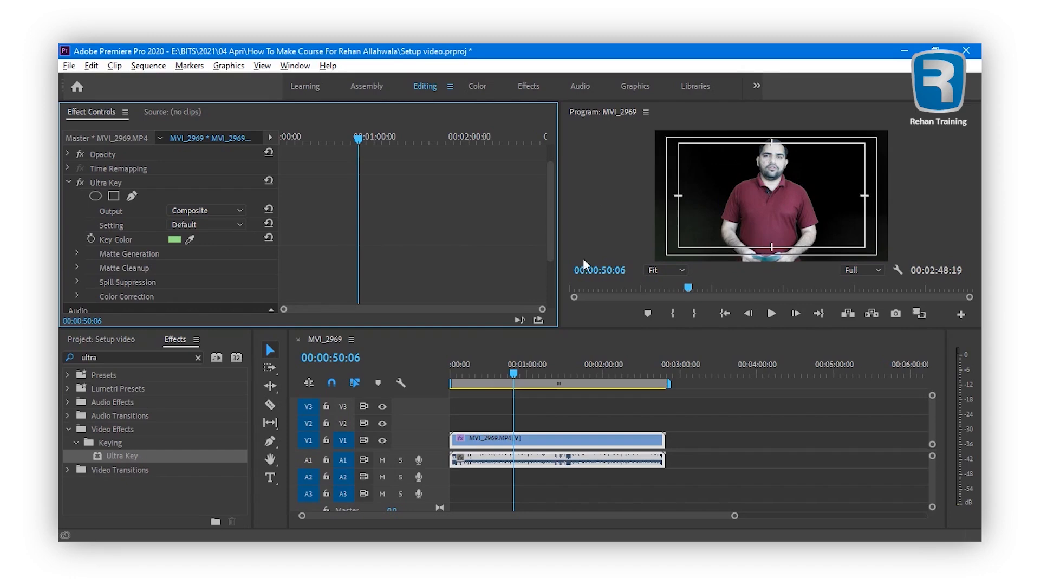
Create a white (FFFFFF) color matte at 3840 x 2160 and 25.00 fps, keeping the default name.
click(114, 340)
right_click(175, 487)
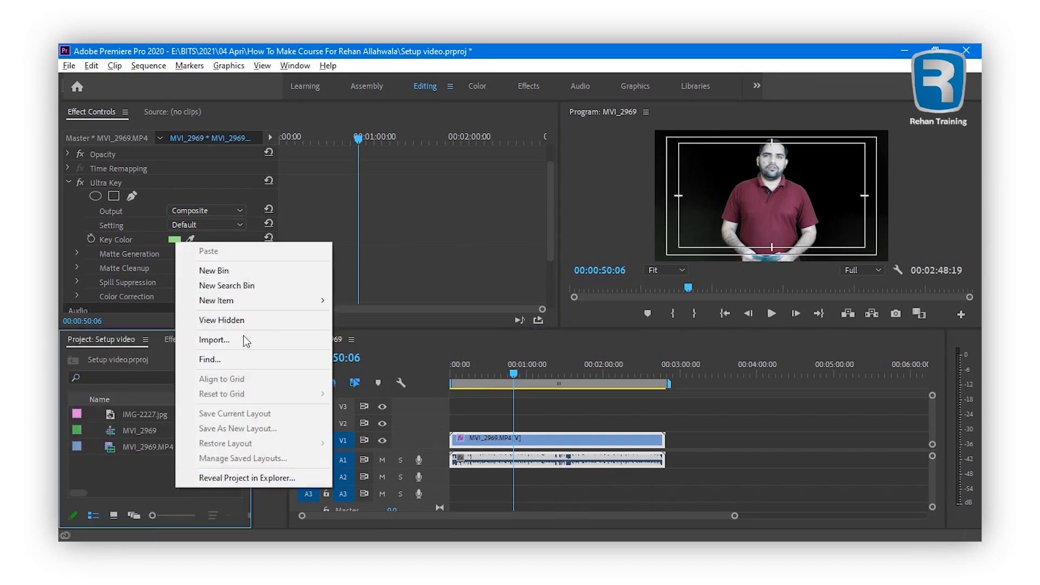
mouse_move(284, 302)
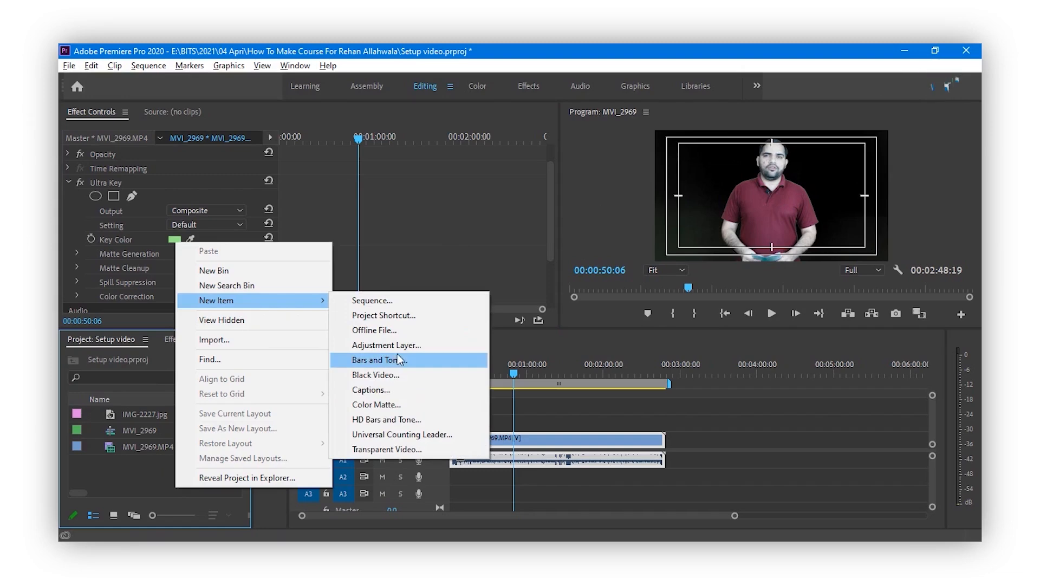
click(399, 405)
click(551, 348)
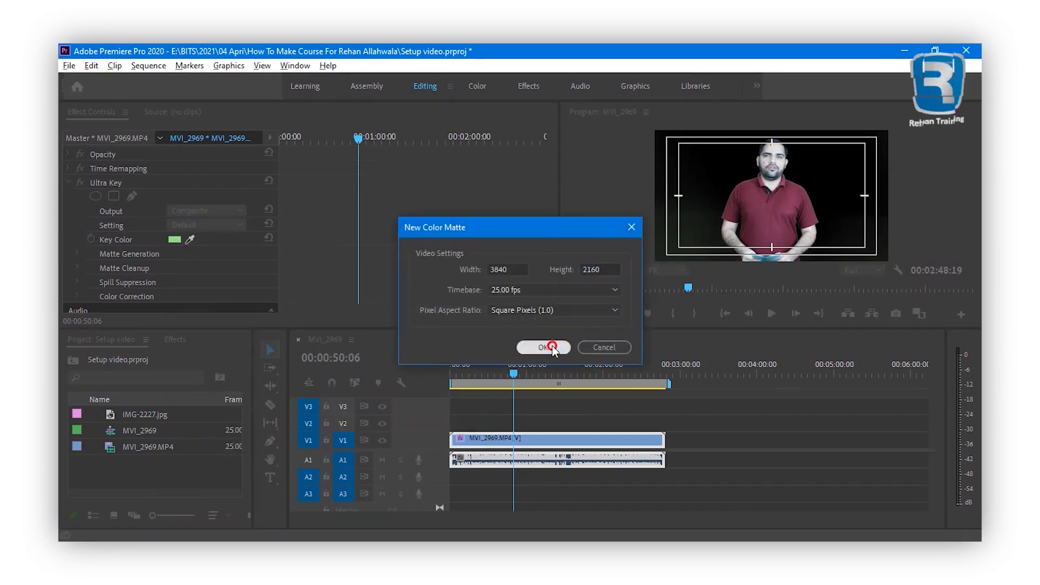
click(437, 428)
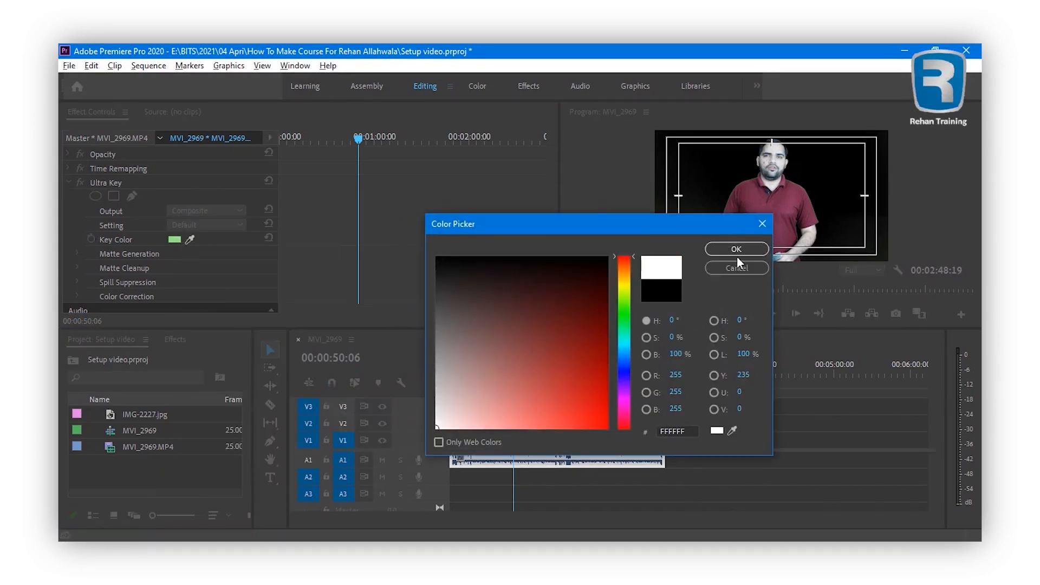
key(Return)
click(491, 320)
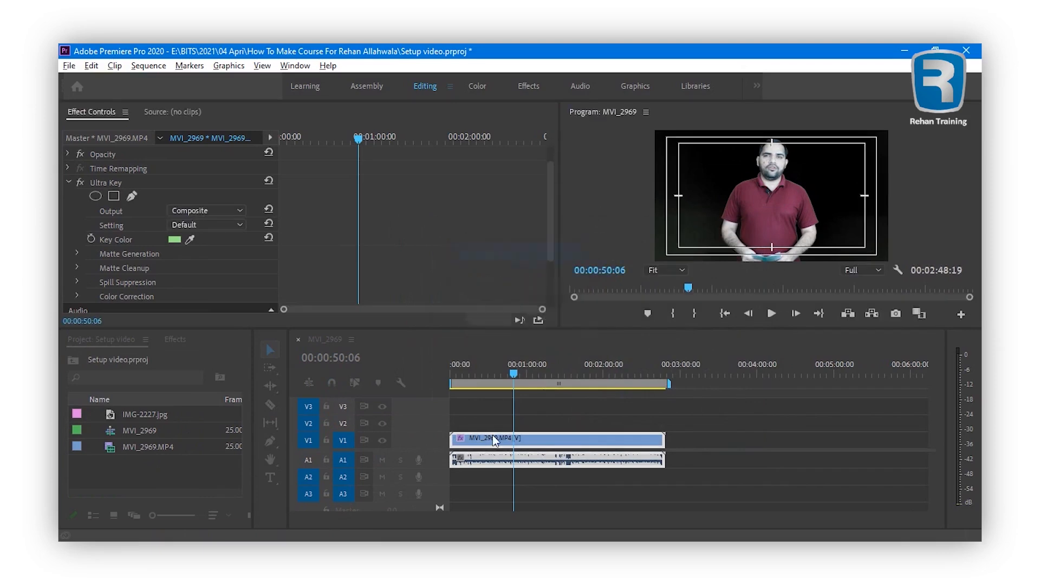
Place the Color Matte on V1 beneath the footage on V2, spanning the clip's full length.
drag(142, 414, 476, 422)
drag(111, 415, 666, 446)
drag(506, 440, 451, 436)
mouse_move(531, 442)
mouse_down()
mouse_move(528, 404)
mouse_move(519, 444)
mouse_move(518, 434)
mouse_up()
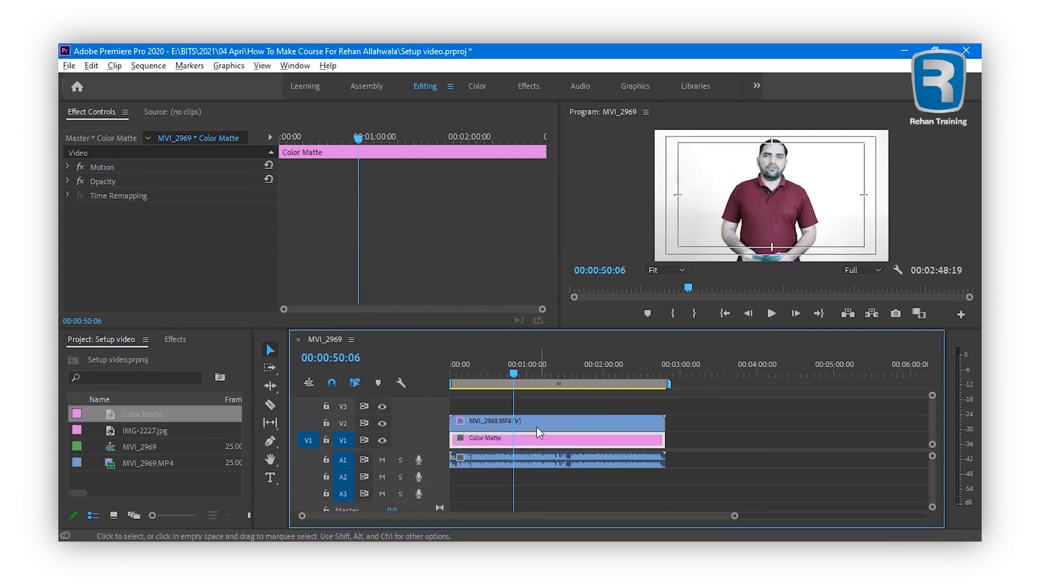
View the Ultra Key output of the V2 footage as Color Channel and as Alpha Channel.
click(543, 425)
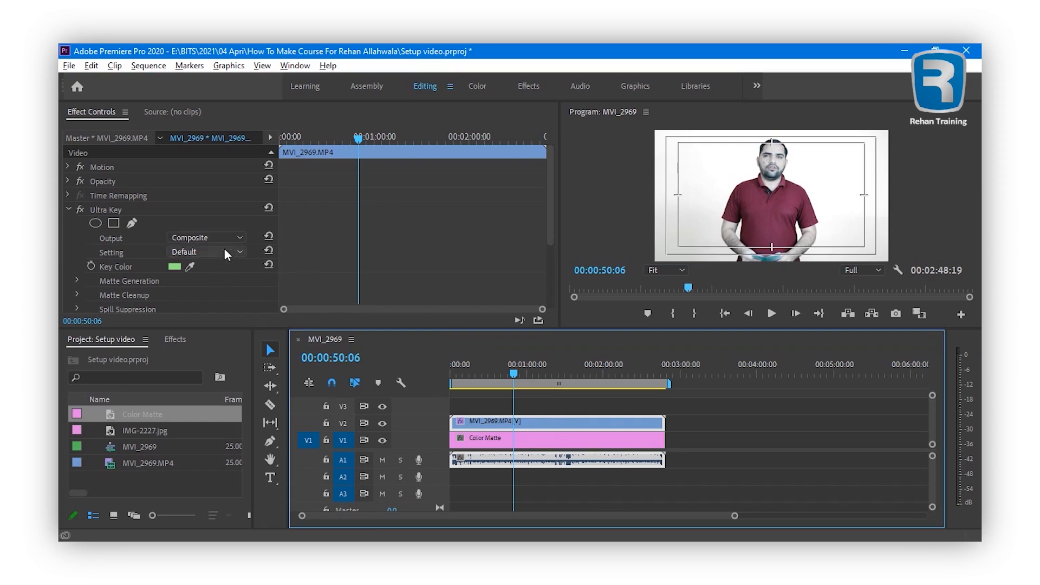
click(204, 240)
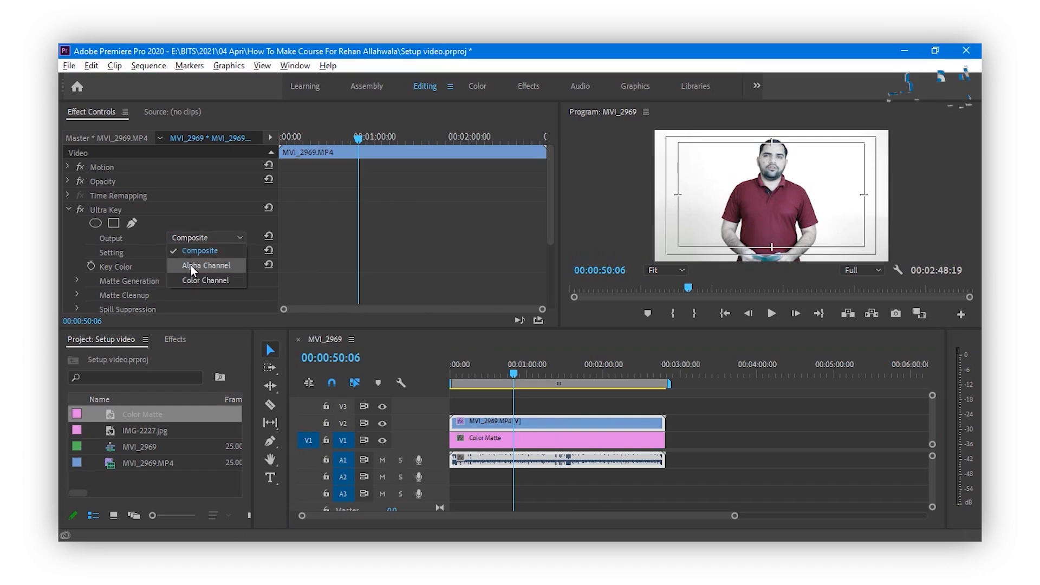
click(204, 281)
click(209, 238)
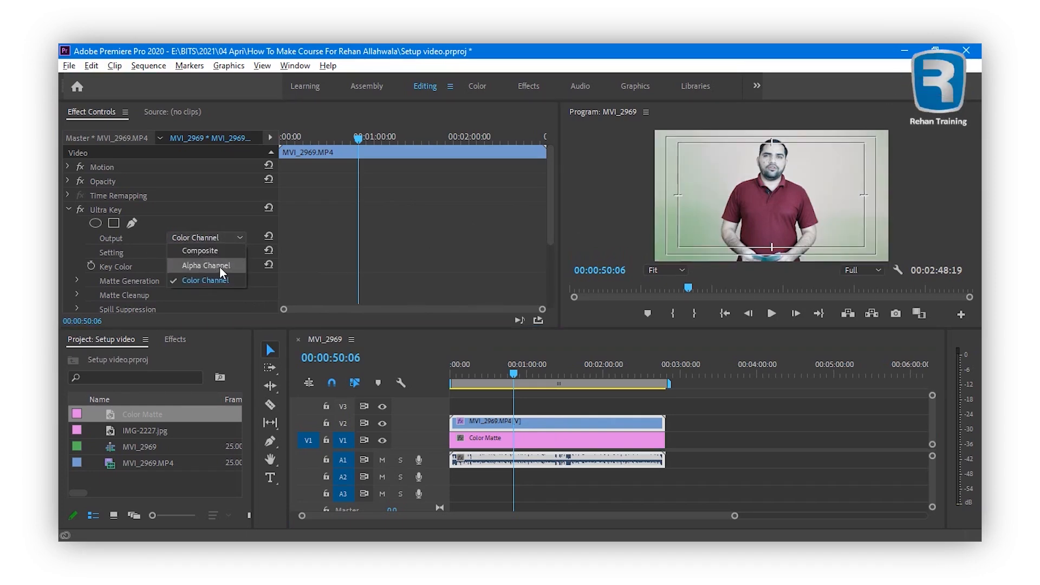
click(220, 265)
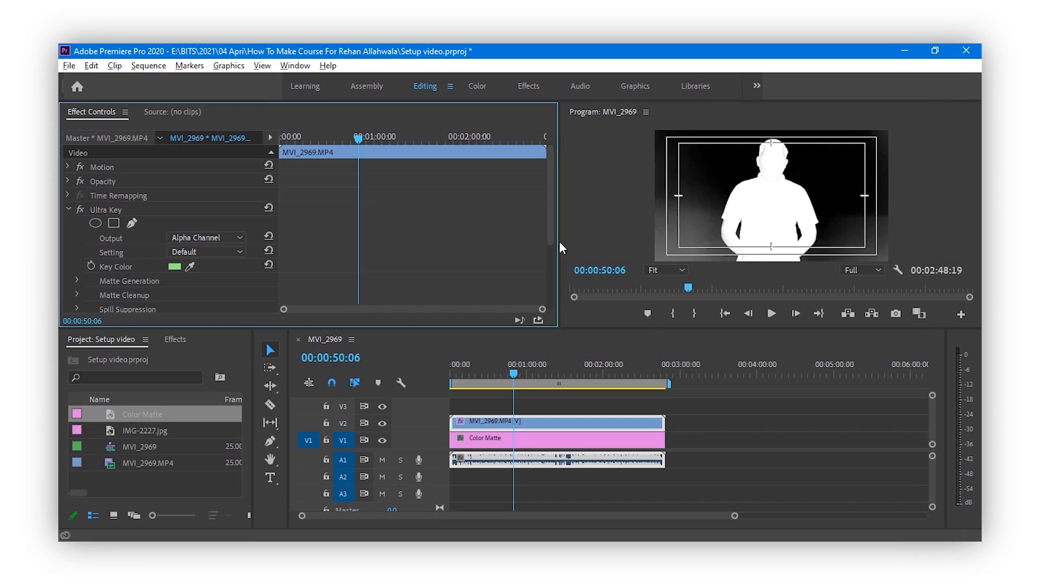
Try the Relaxed setting in Ultra Key and check the key with the output set to Composite.
click(204, 252)
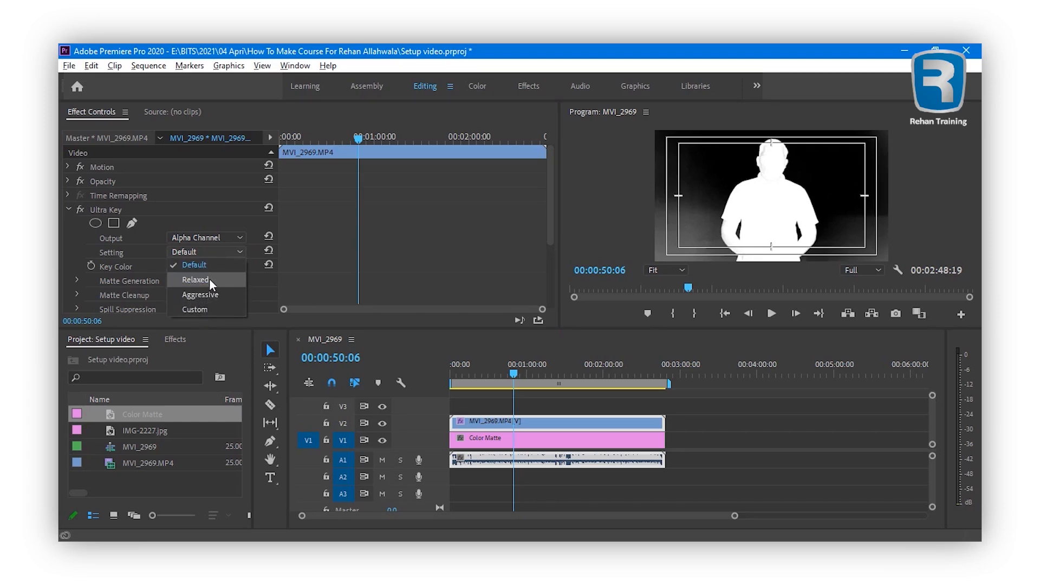
click(210, 279)
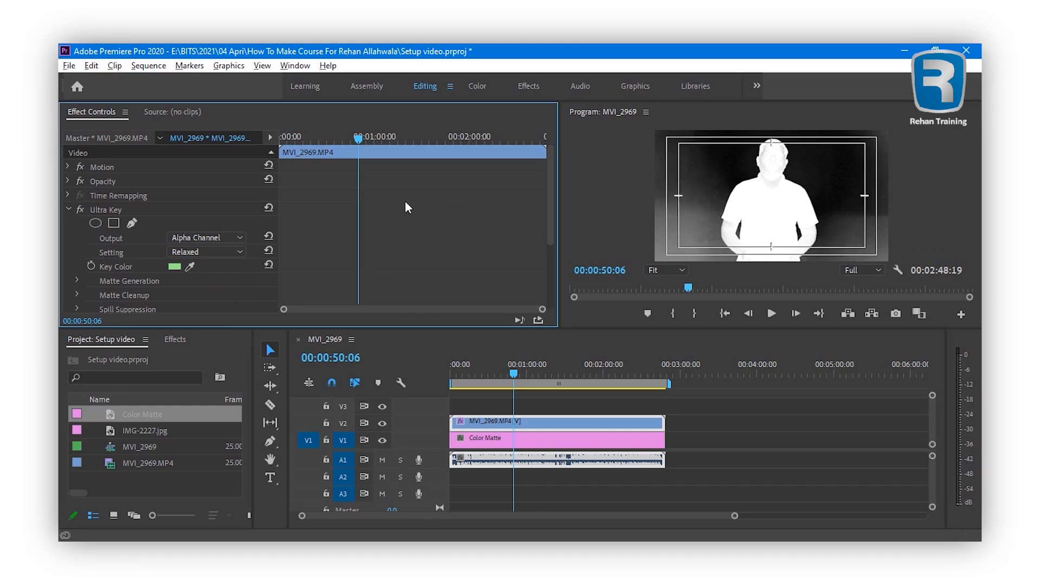
click(213, 240)
click(212, 250)
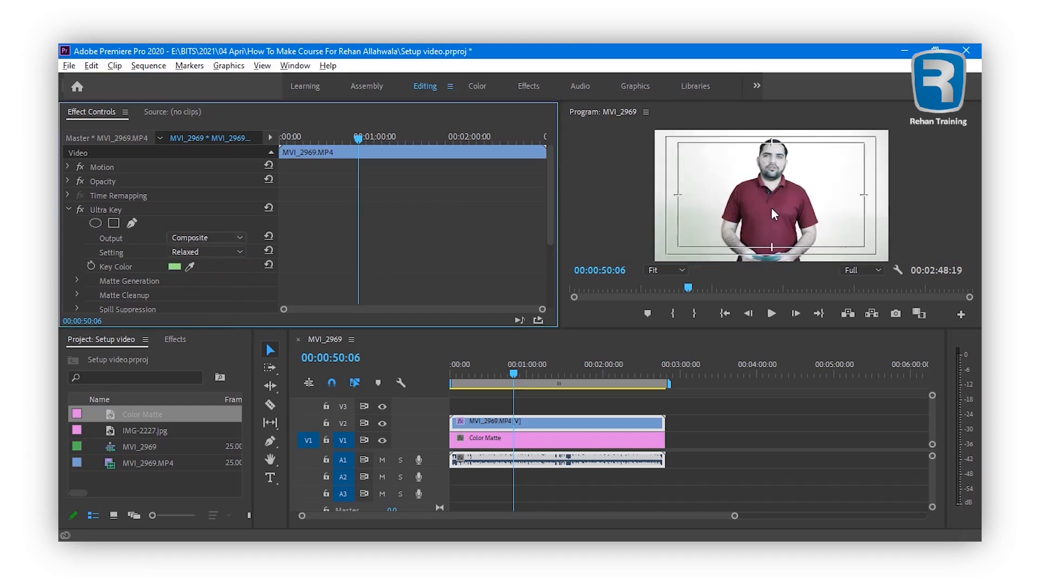
Set Ultra Key to Aggressive while viewing the Alpha Channel output, and return the output to Composite.
click(209, 239)
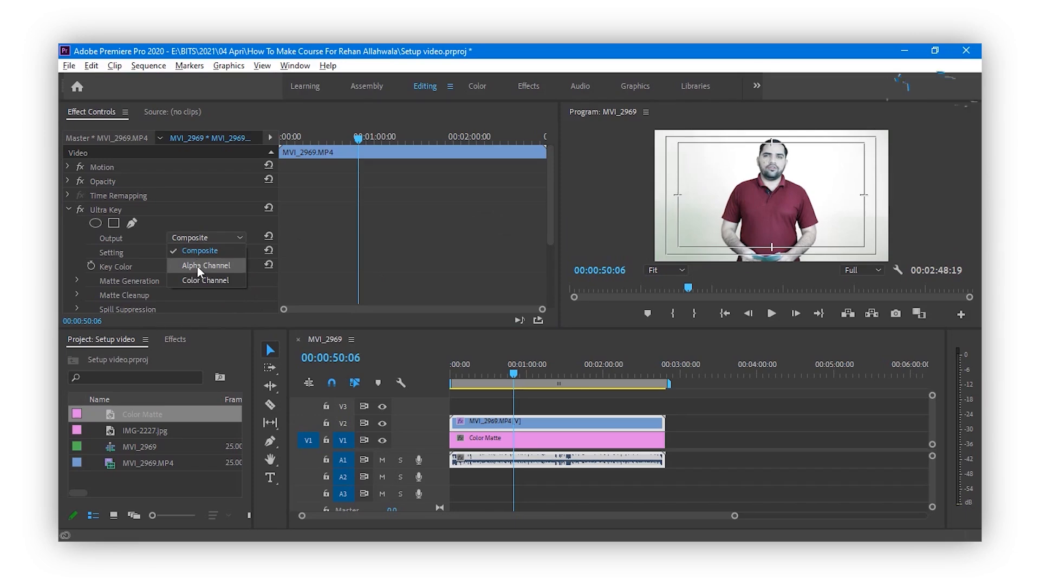
click(197, 266)
click(212, 253)
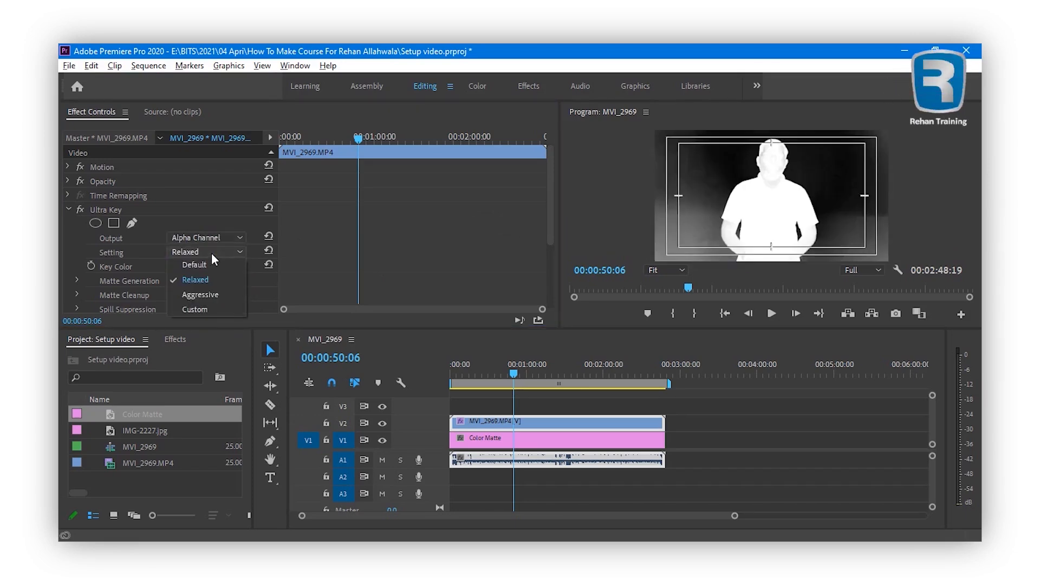
click(214, 293)
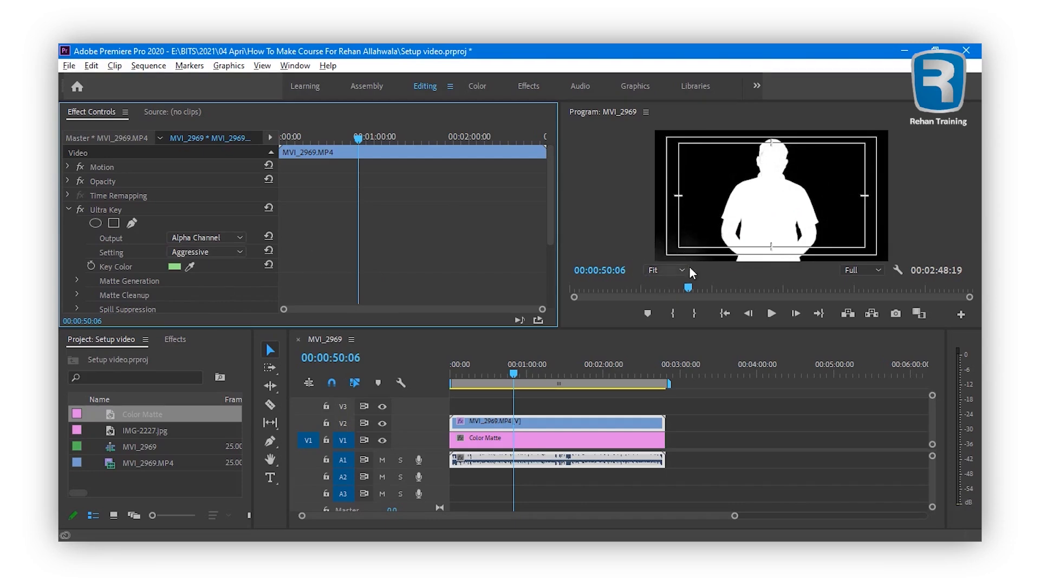
click(181, 237)
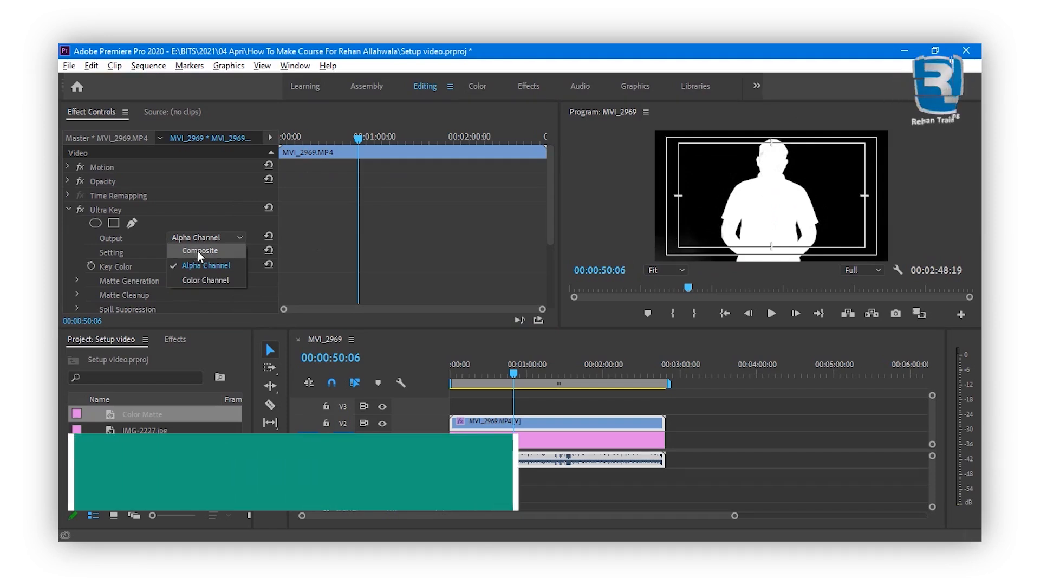
click(197, 251)
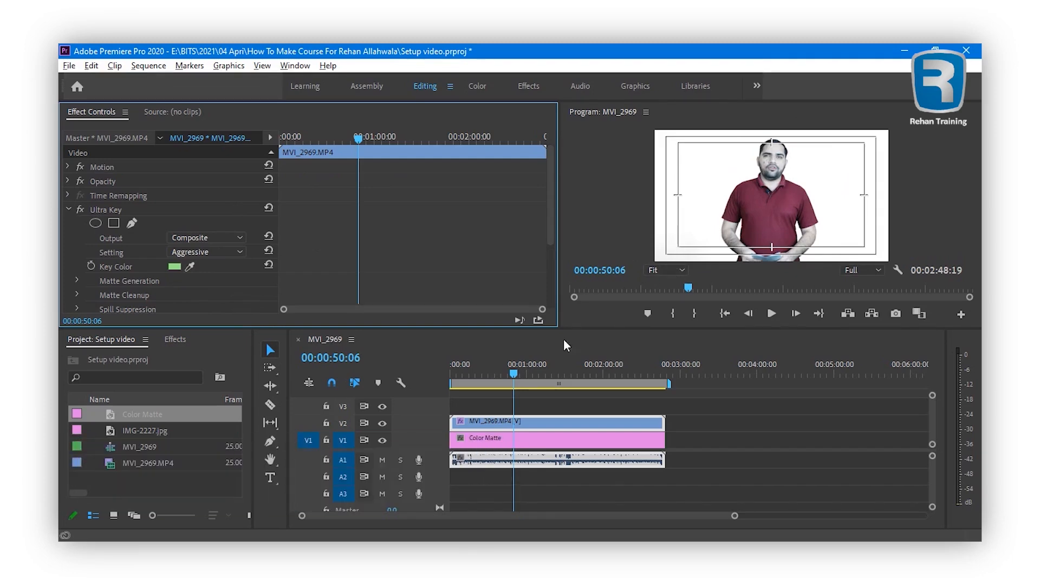
Move the Color Matte on V1 out from under the footage to just past the 3-minute mark.
click(469, 439)
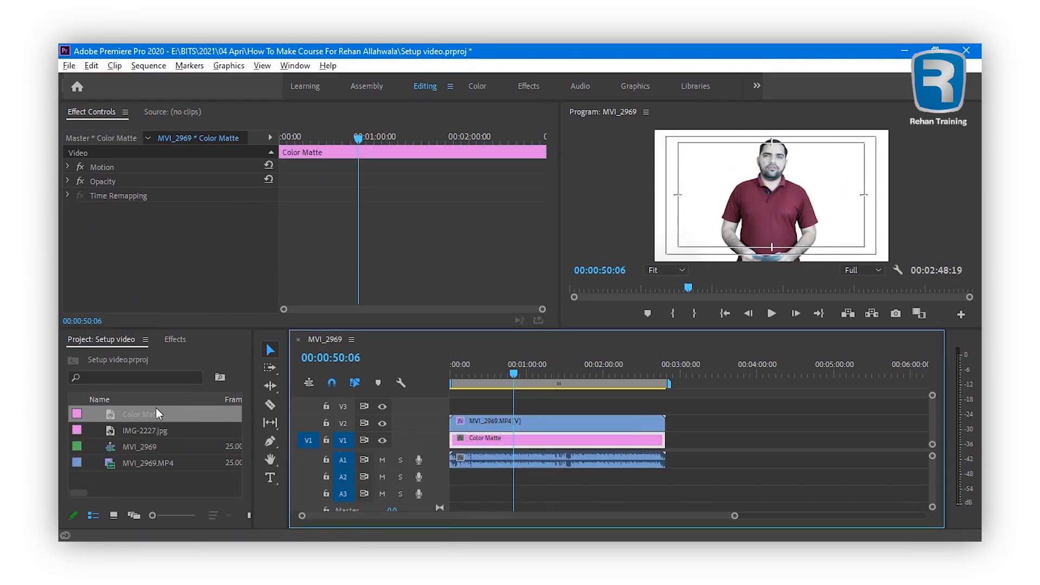
click(151, 429)
click(150, 429)
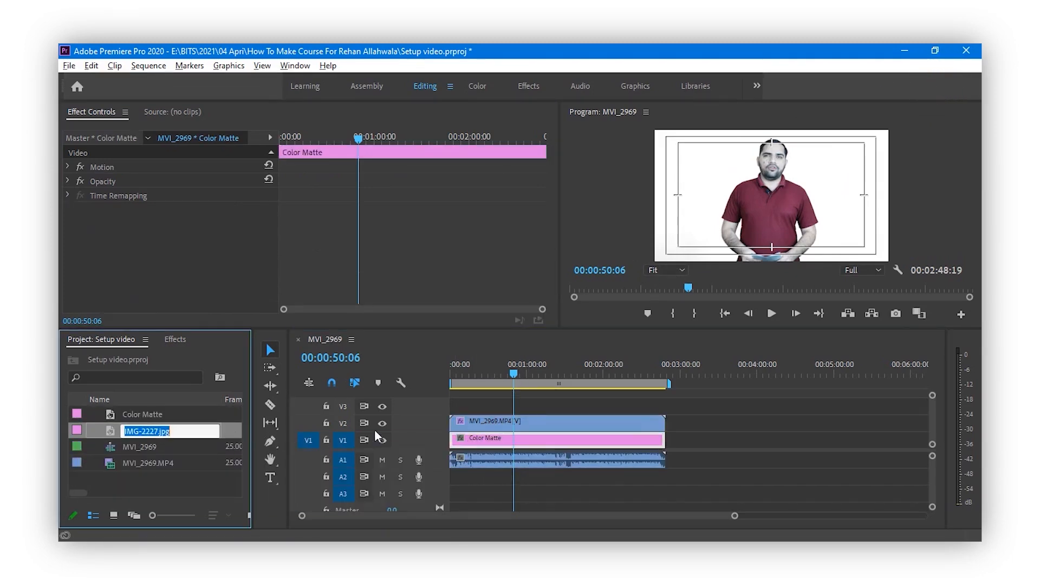
drag(482, 441, 715, 440)
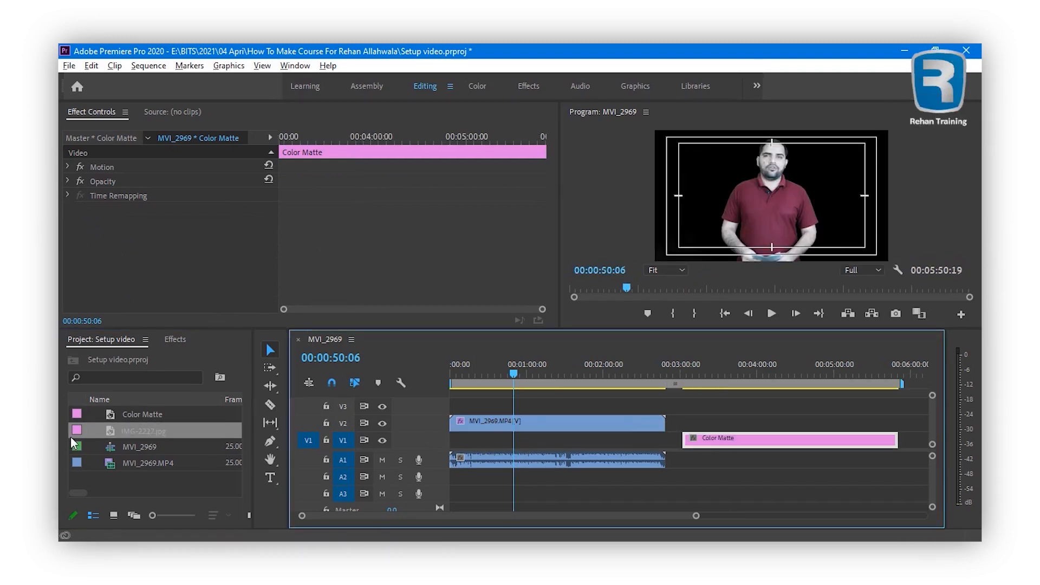
Place IMG-2227.jpg on V1 beneath the keyed footage and extend it to match the footage's full length.
click(124, 434)
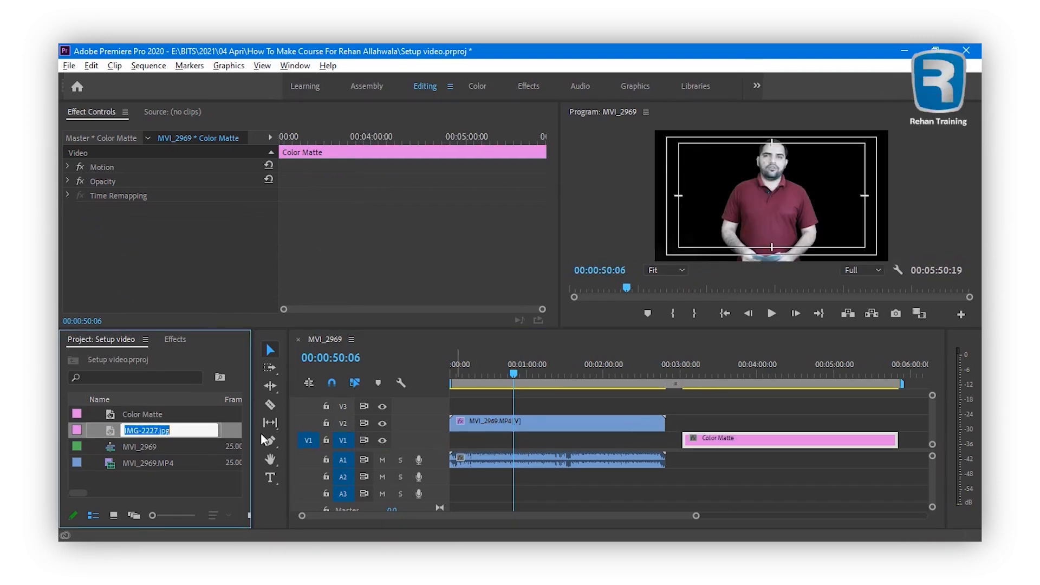
drag(135, 433, 516, 442)
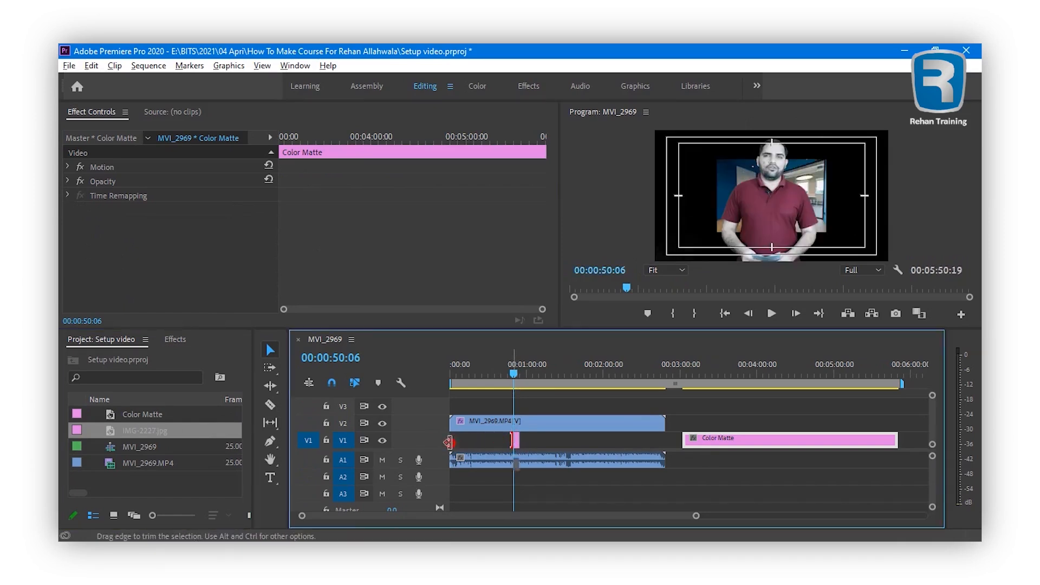
drag(520, 443, 602, 448)
Scale the IMG-2227.jpg background to 224 so that it fills the frame.
click(542, 445)
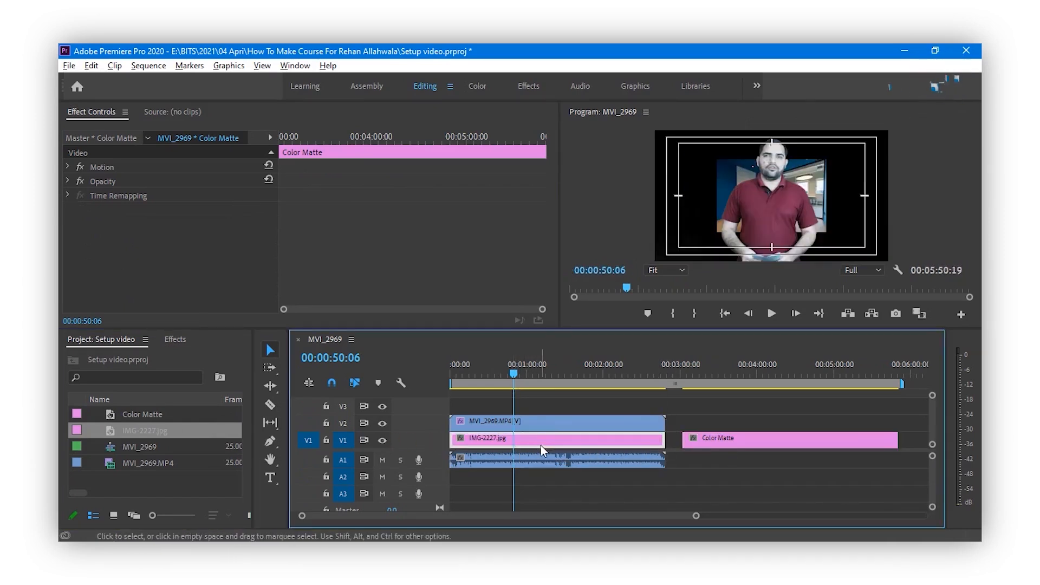
click(68, 167)
drag(176, 195, 267, 201)
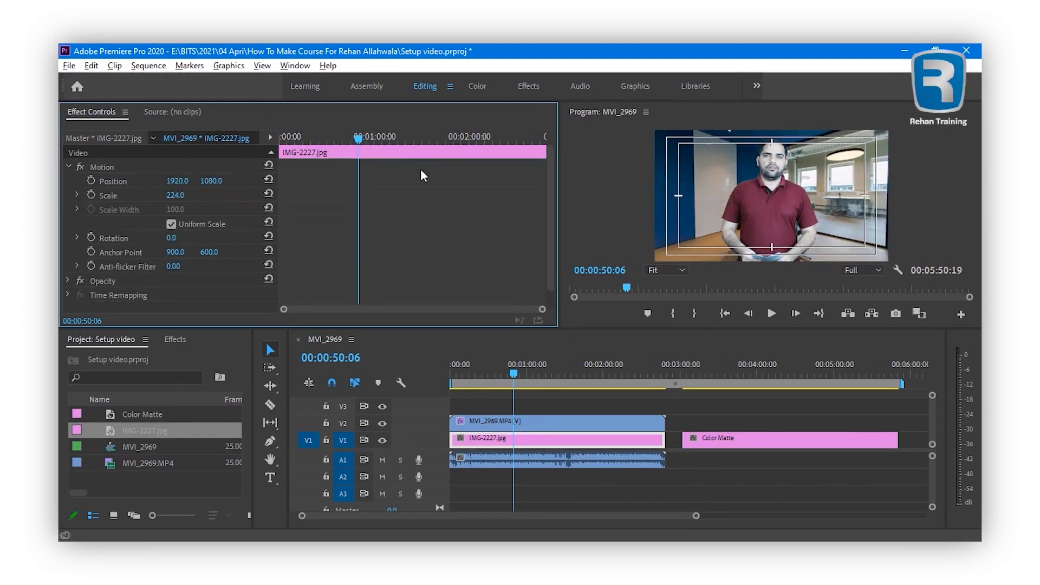
Play the composite with the program preview maximized, and restore the normal layout.
key(grave)
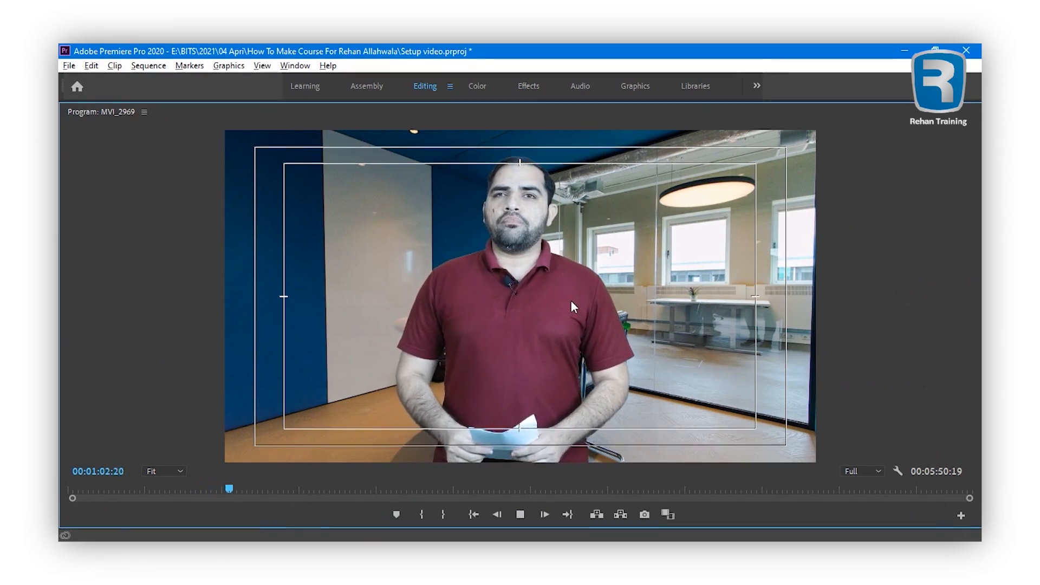
key(space)
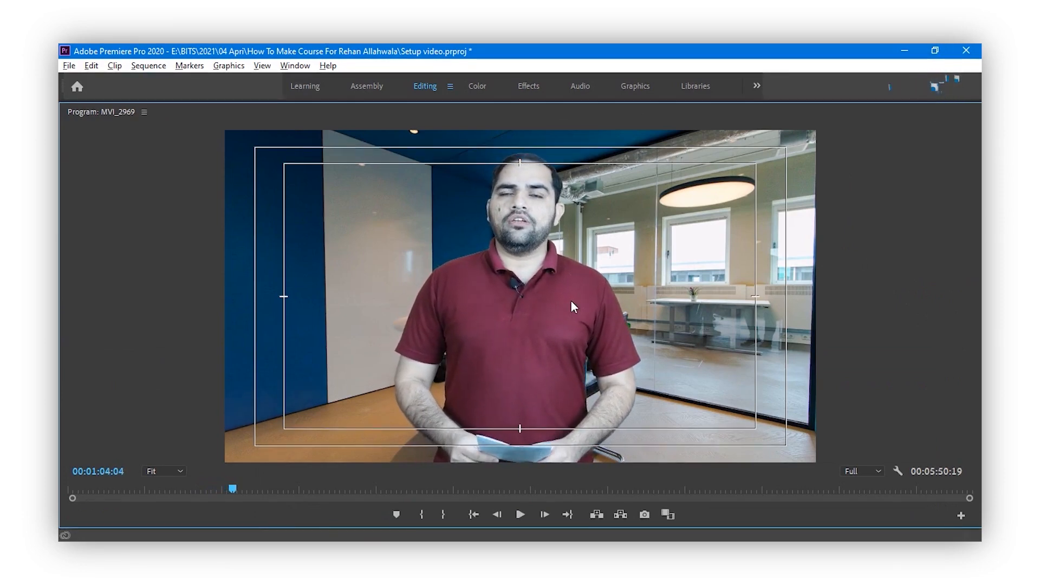
key(grave)
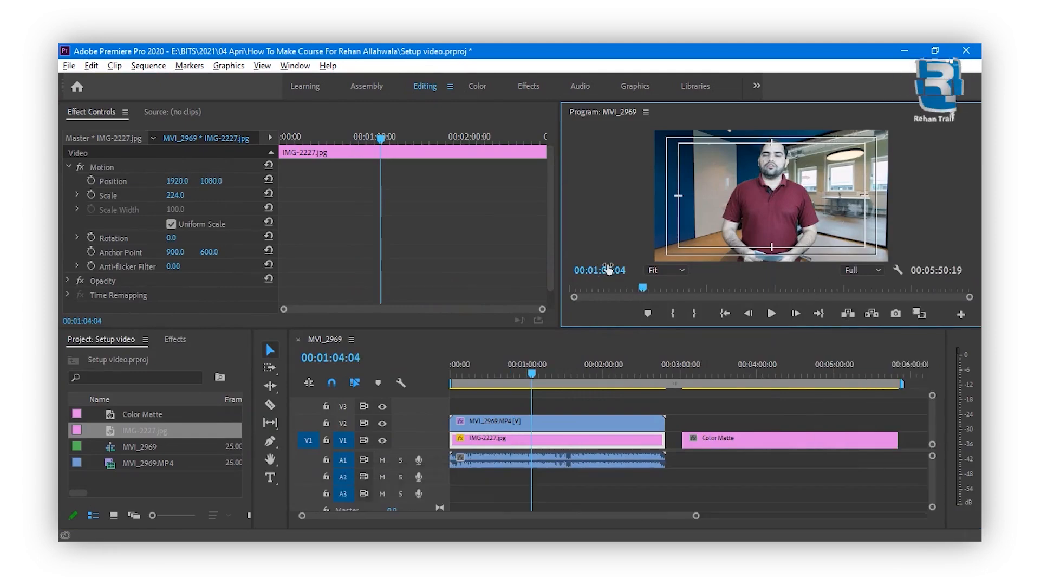
Expand Matte Generation in the MVI_2969.MP4 clip's Ultra Key and change its setting to Custom.
click(512, 424)
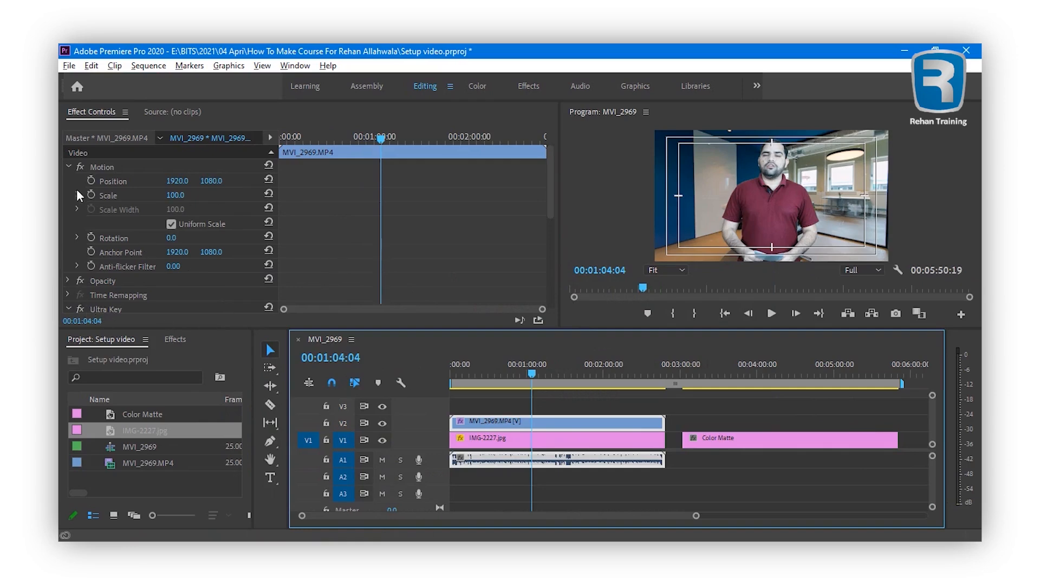
click(66, 165)
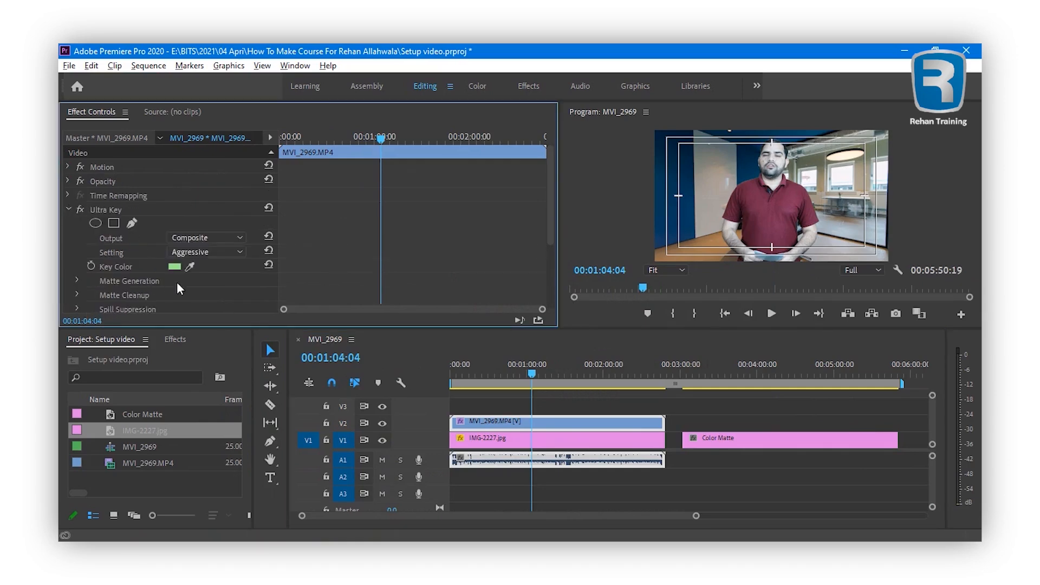
scroll(398, 213, down, 1)
click(76, 253)
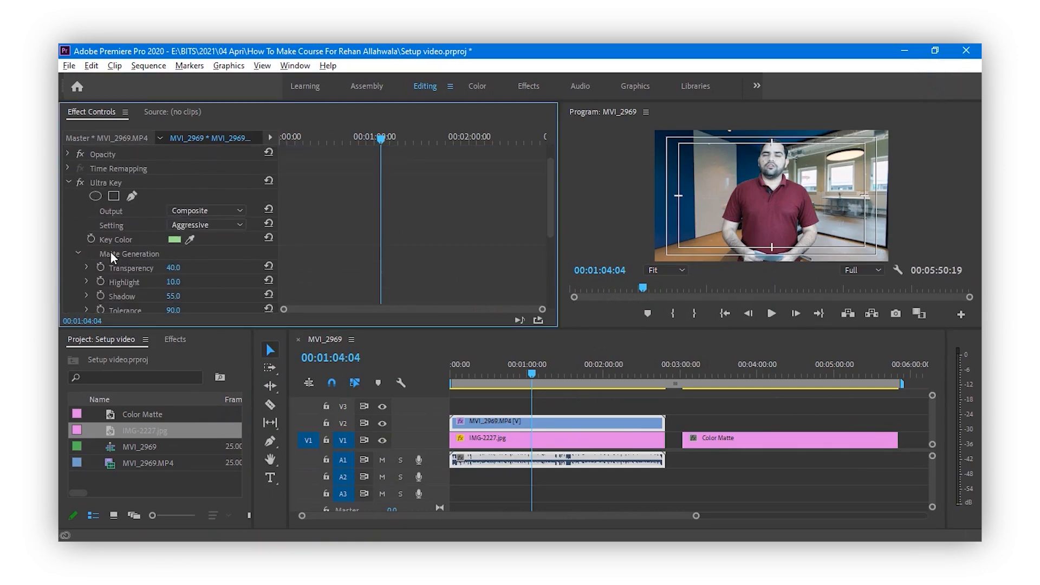
click(220, 212)
click(348, 219)
click(213, 225)
click(204, 278)
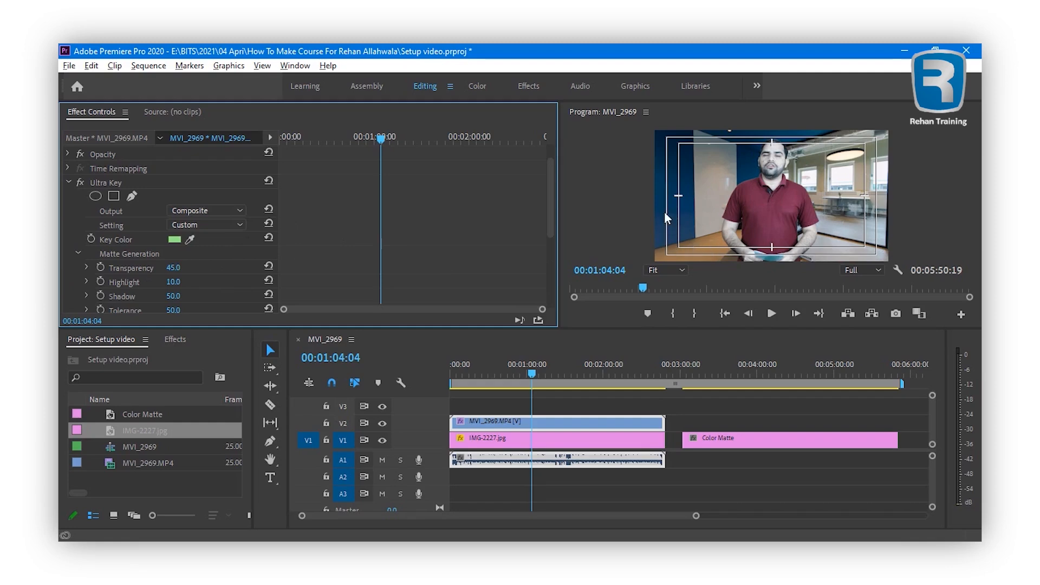
Set the Ultra Key output to Alpha Channel and compare the Aggressive setting with Custom, ending on Custom.
click(212, 211)
click(187, 235)
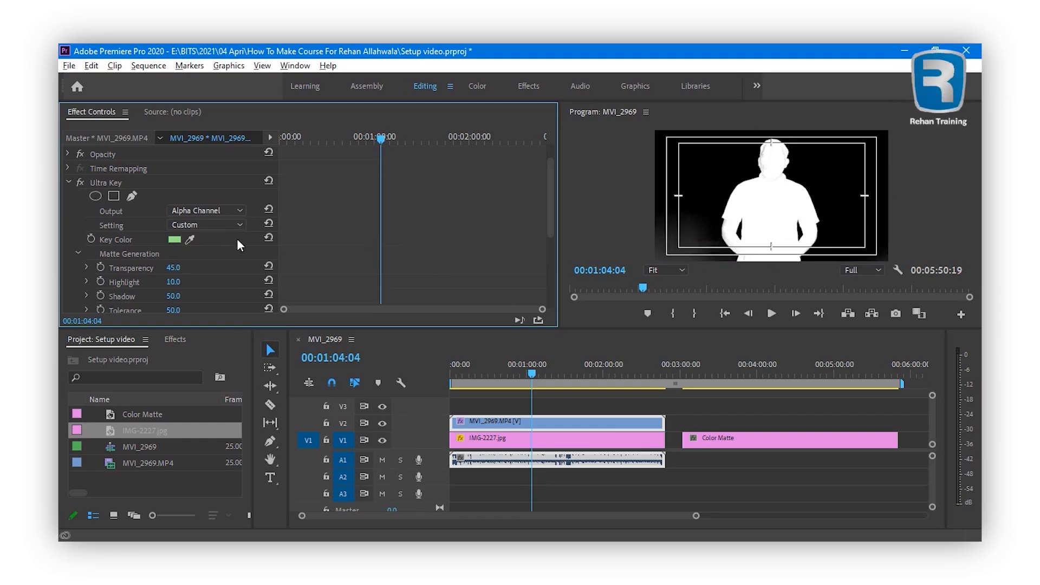
click(209, 224)
click(196, 266)
click(204, 226)
click(207, 281)
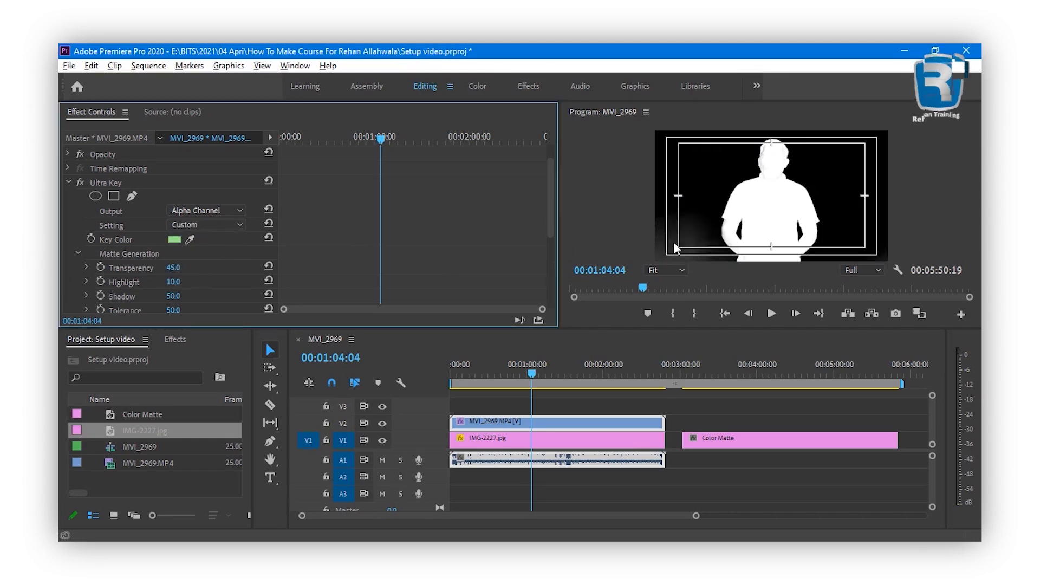
Lower the matte's Transparency to 0 and compare the Composite and Alpha Channel outputs.
scroll(402, 232, down, 1)
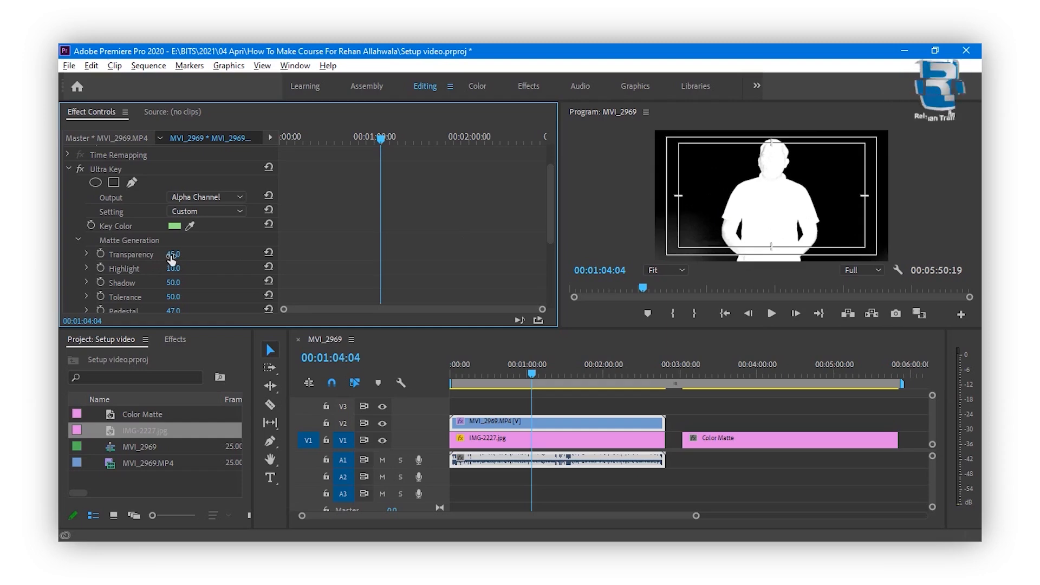
drag(169, 257, 159, 256)
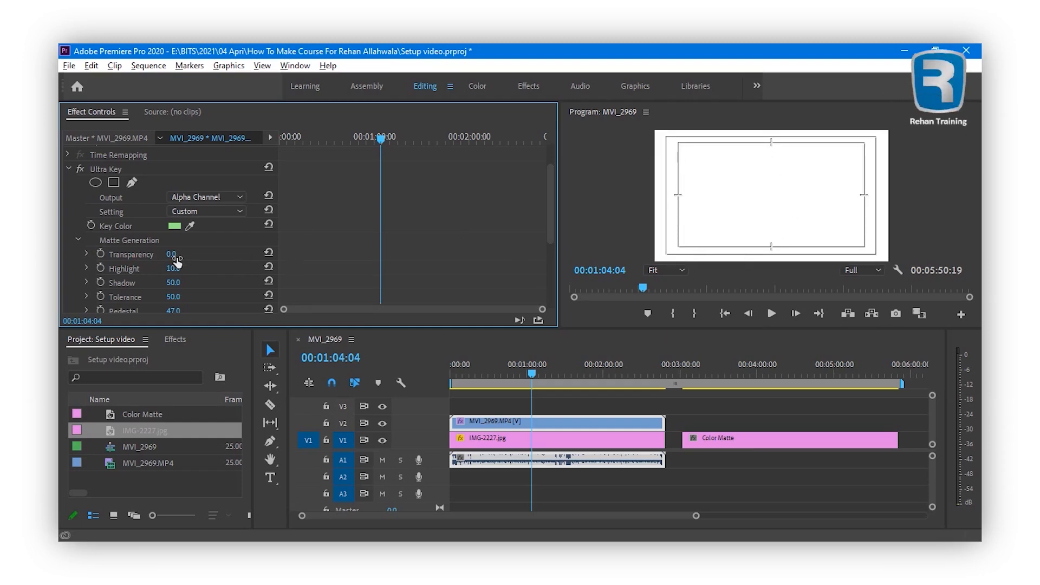
click(181, 198)
click(193, 208)
click(201, 196)
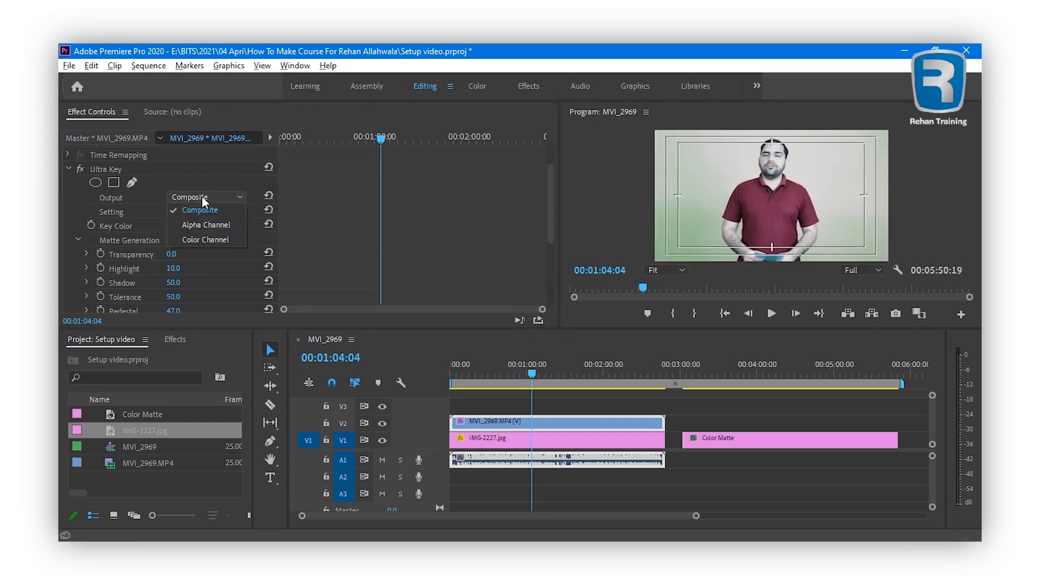
click(195, 228)
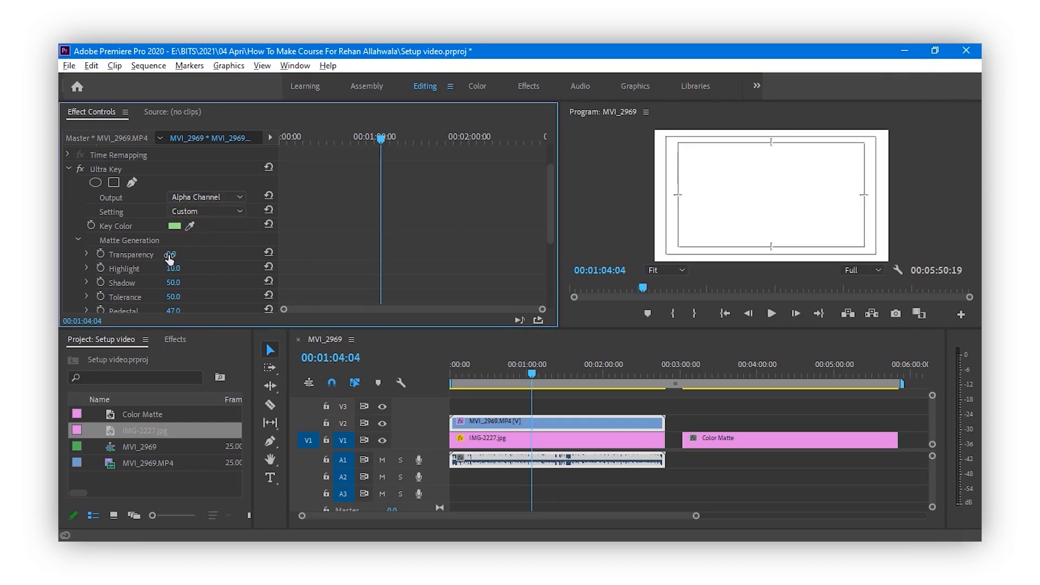
Try Transparency at 100, and set it back to 45.
drag(169, 253, 576, 243)
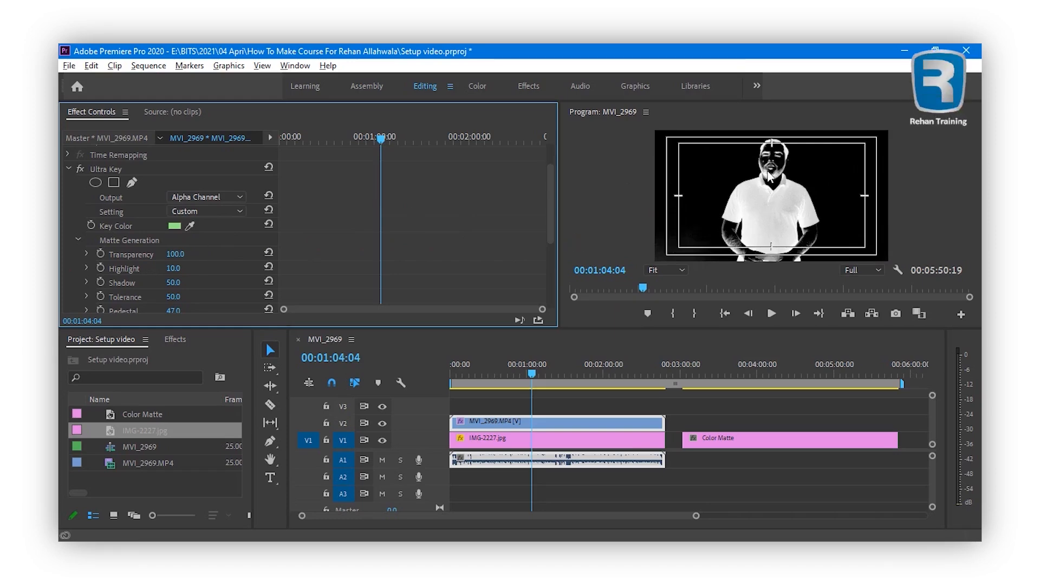
click(175, 254)
text(45)
key(Return)
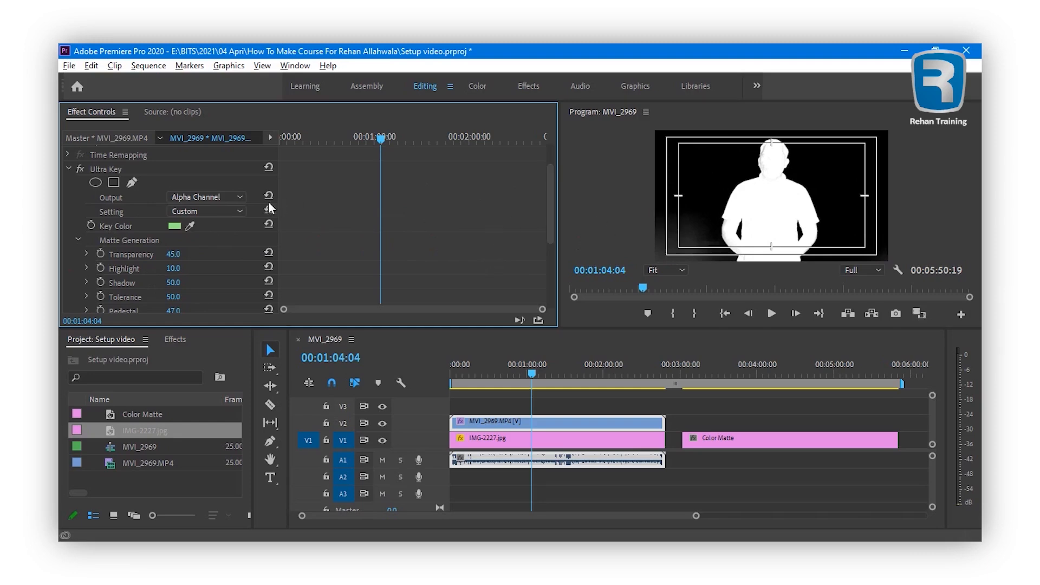
Lower the matte's Transparency and settle on a value of 25.
drag(175, 254, 157, 255)
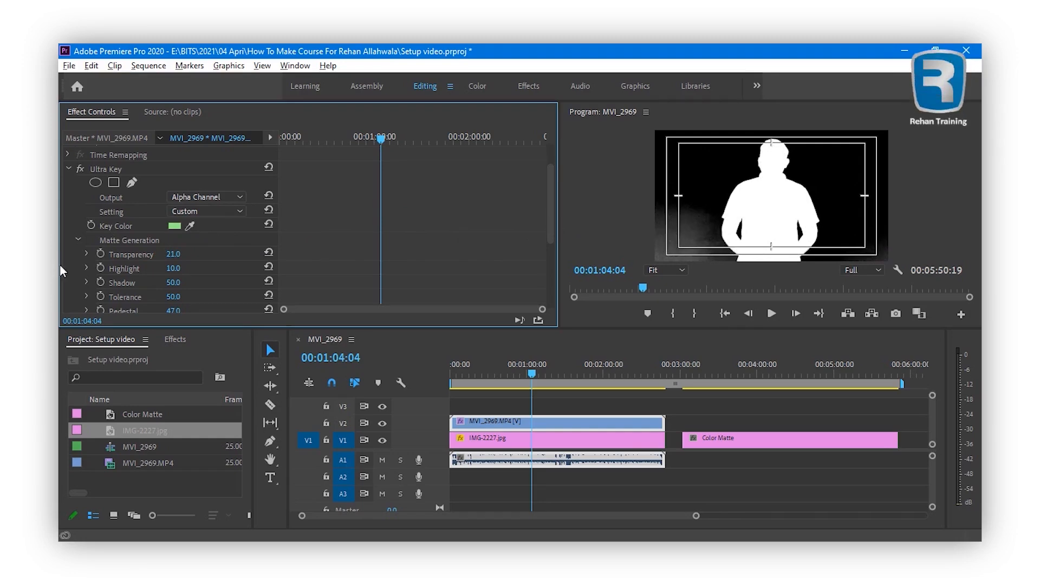
mouse_move(183, 255)
mouse_down()
mouse_move(158, 254)
mouse_move(191, 257)
mouse_up()
click(174, 254)
text(25)
key(Return)
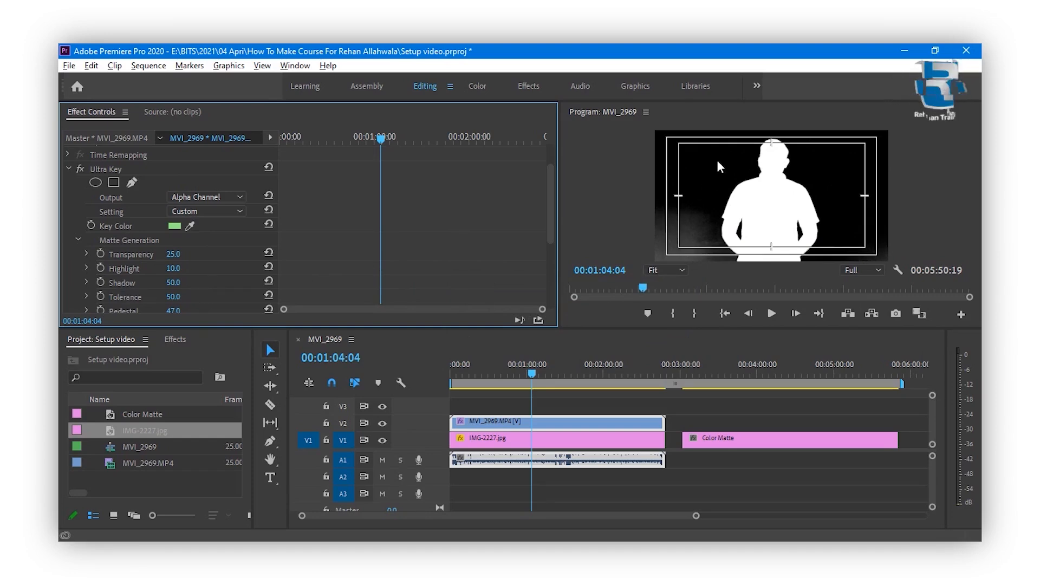
Try different Highlight values on the matte, and set Highlight back to 10.
drag(169, 272, 172, 271)
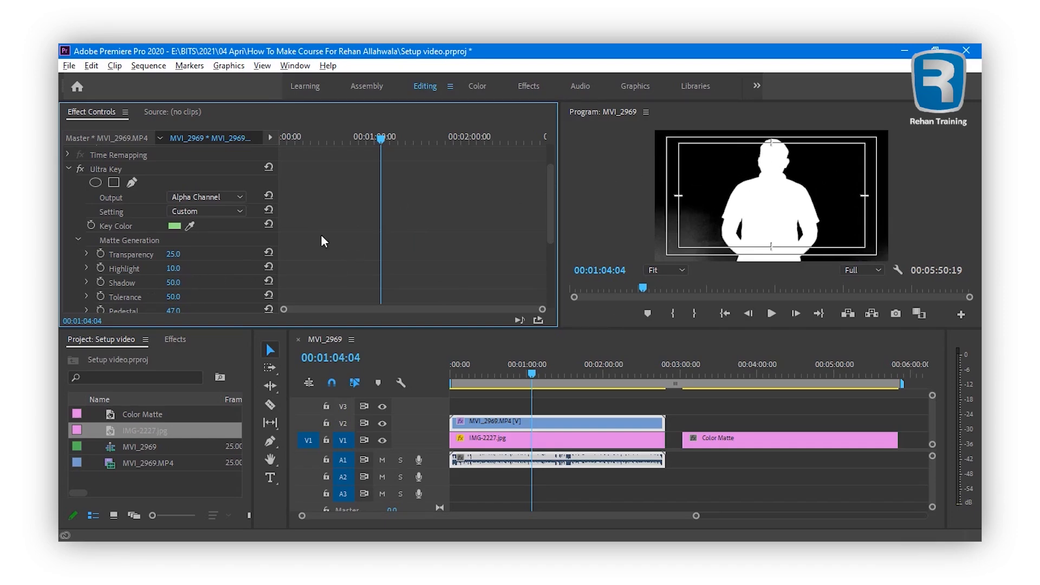
click(191, 267)
drag(190, 268, 271, 255)
drag(376, 258, 706, 190)
click(173, 267)
text(10)
key(Return)
Try Shadow at 100 and at 31, checking the Composite output before returning to Alpha Channel.
drag(173, 284, 194, 292)
click(205, 197)
click(206, 208)
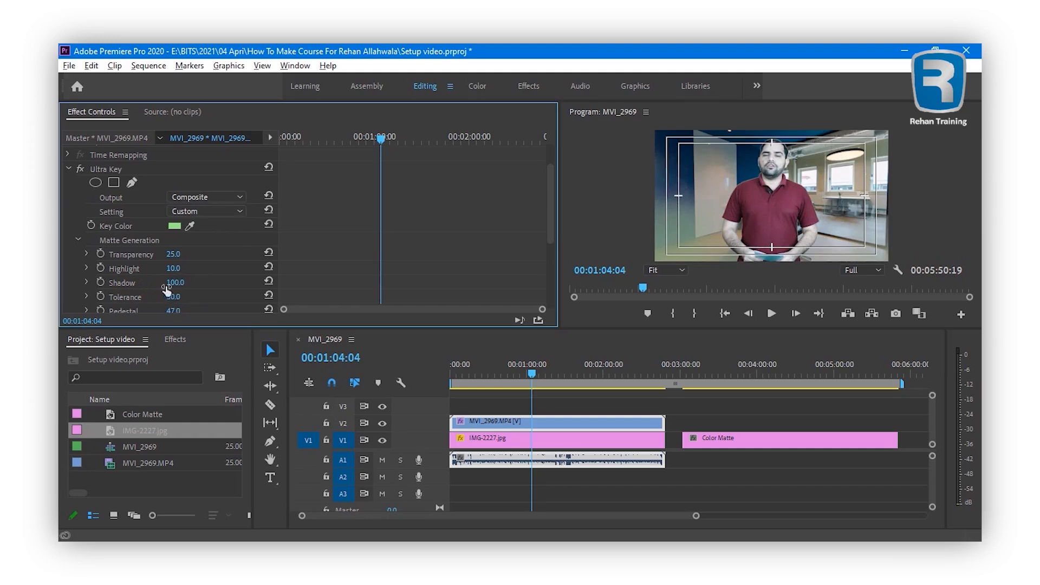
drag(176, 282, 129, 287)
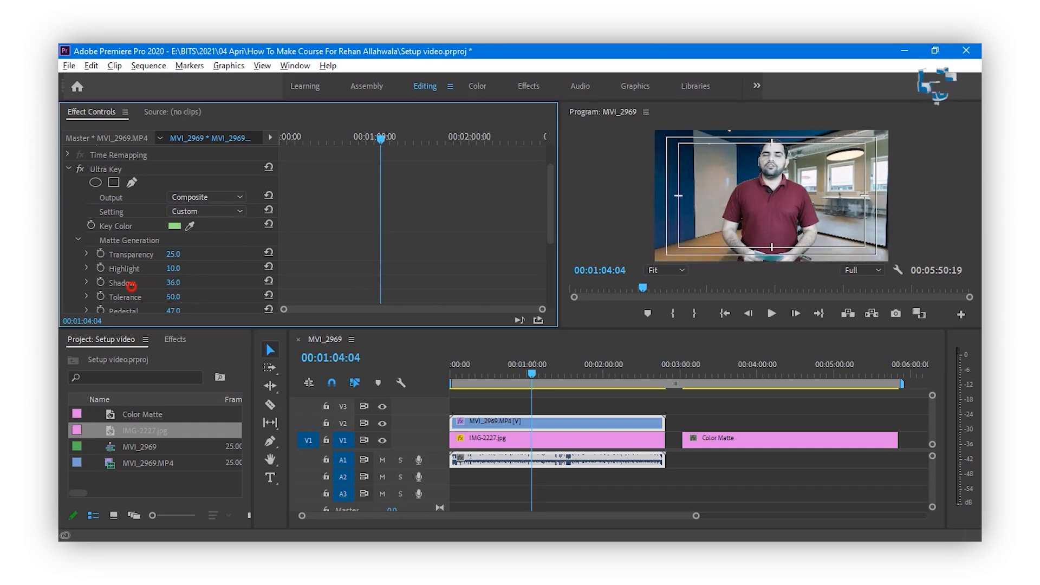
click(200, 198)
click(209, 225)
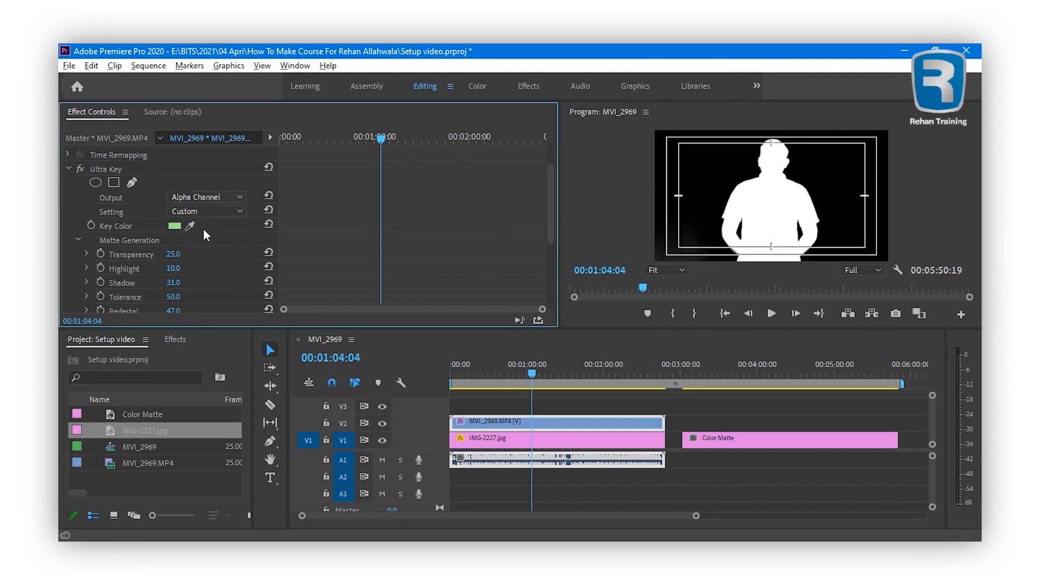
Try a Shadow value of 21 for the matte, and set it to 20.
click(173, 283)
text(21)
key(Return)
click(175, 282)
text(20)
key(Return)
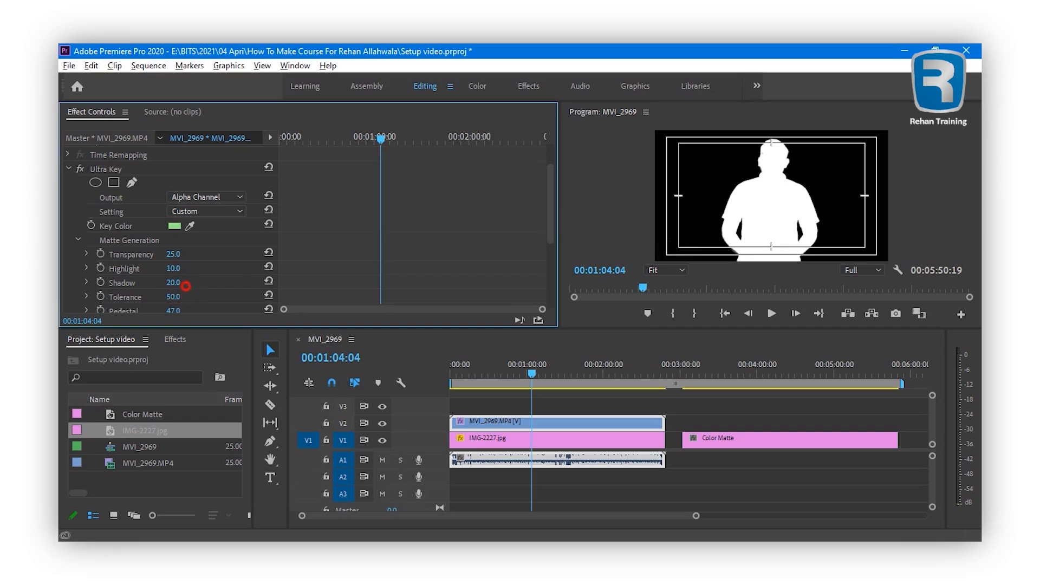
Try the matte's Tolerance at 12 and 0, and raise it to 100.
drag(176, 295, 130, 275)
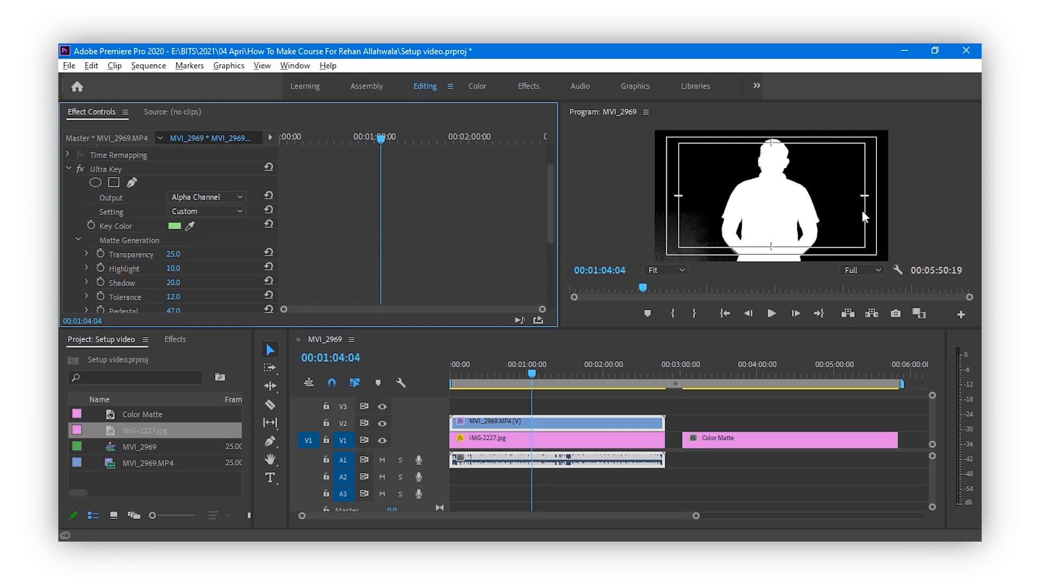
drag(173, 296, 141, 285)
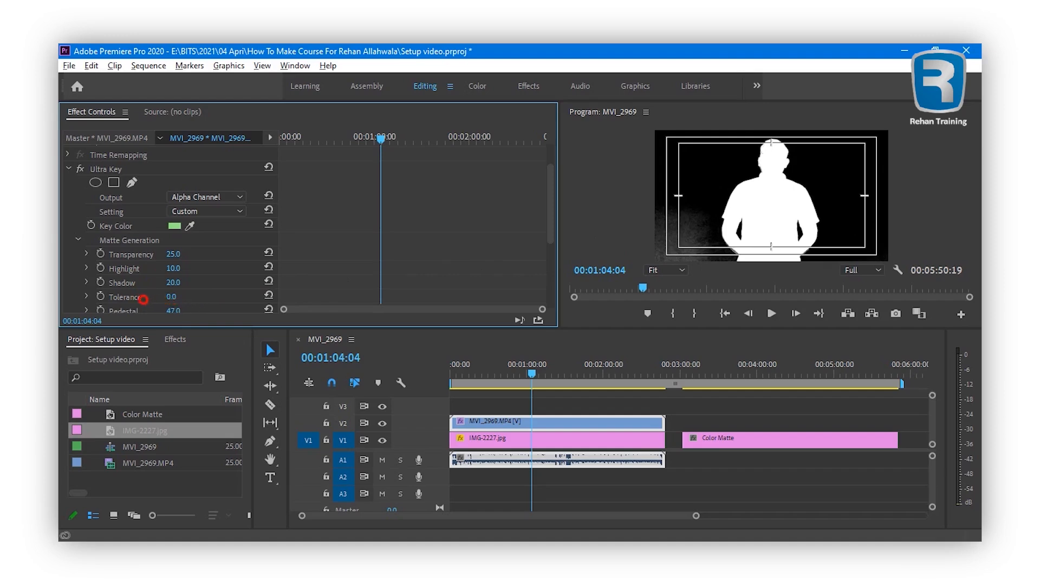
drag(76, 302, 232, 303)
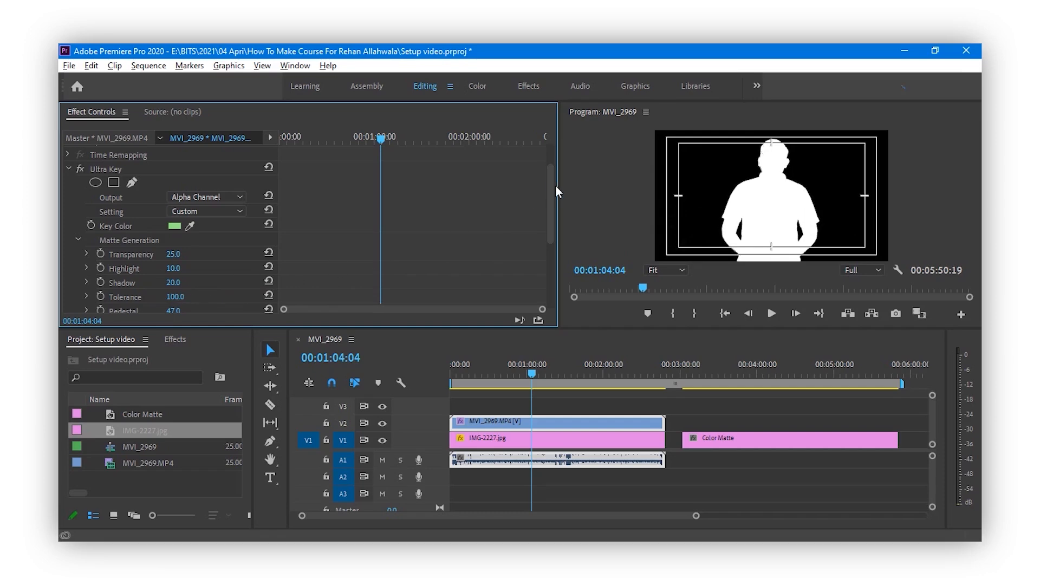
Expand the Matte Cleanup settings of Ultra Key to show Choke, Soften, Contrast and Mid Point.
scroll(178, 257, down, 1)
scroll(177, 255, down, 1)
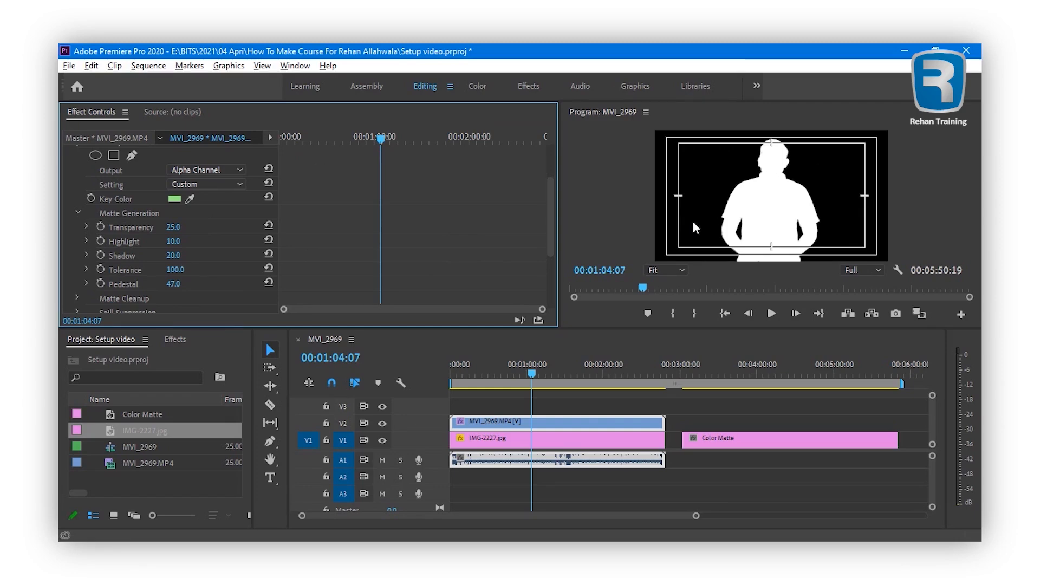
scroll(457, 209, down, 2)
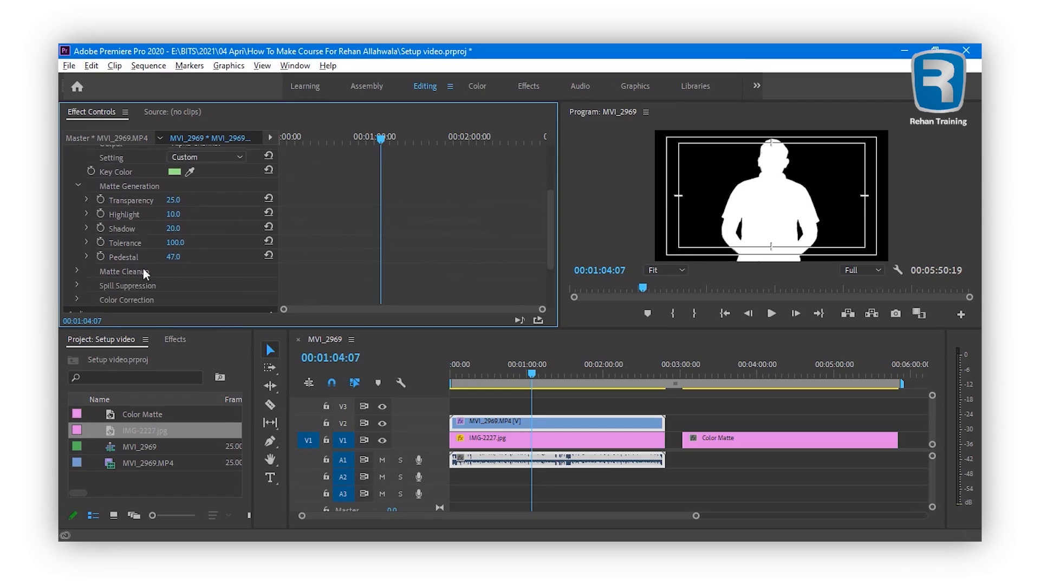
click(77, 271)
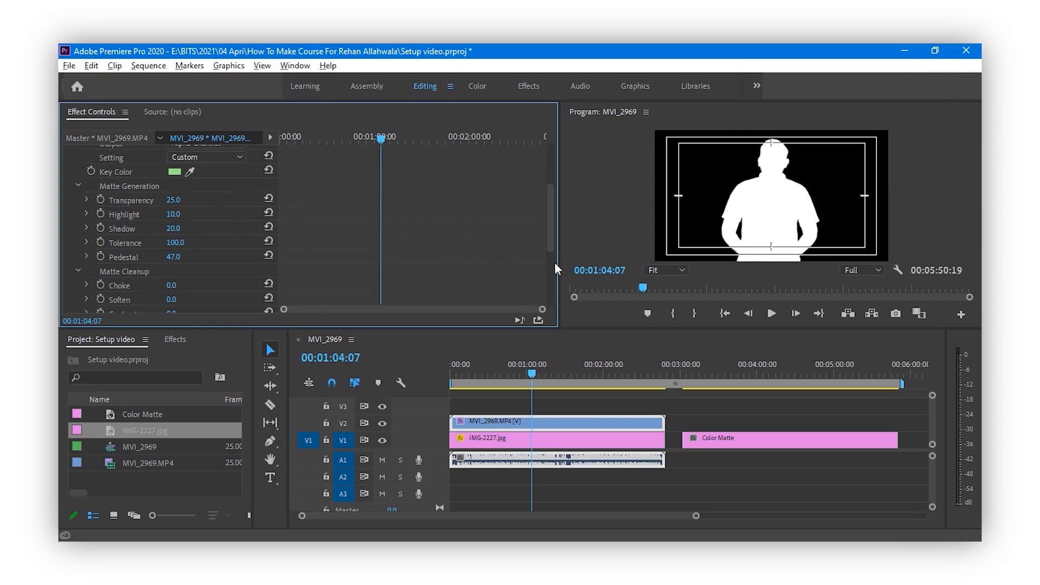
scroll(484, 229, down, 3)
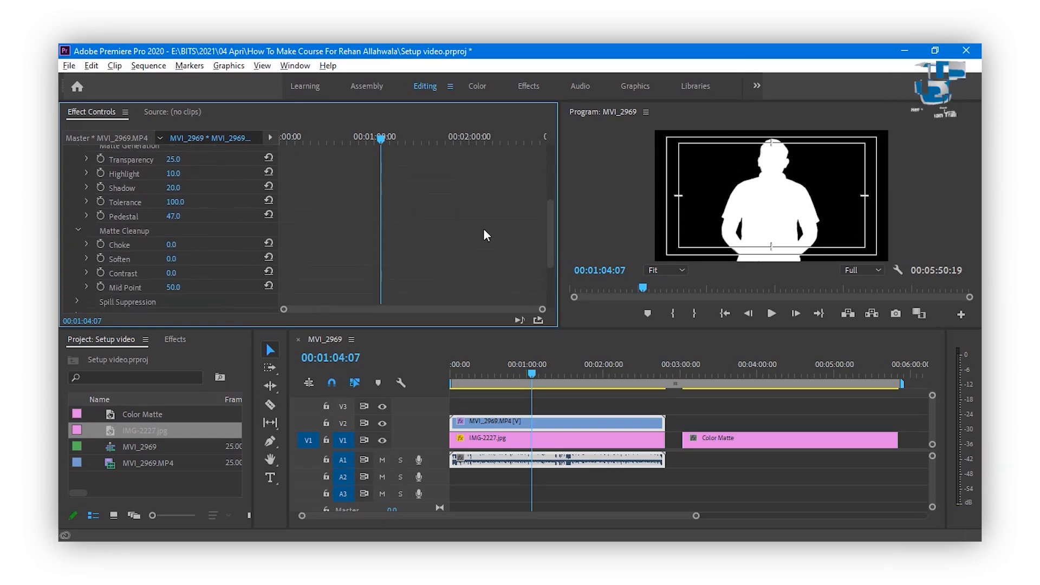
Magnify the program preview to 75% and bring the matte's edge around the head into view.
click(681, 270)
click(672, 346)
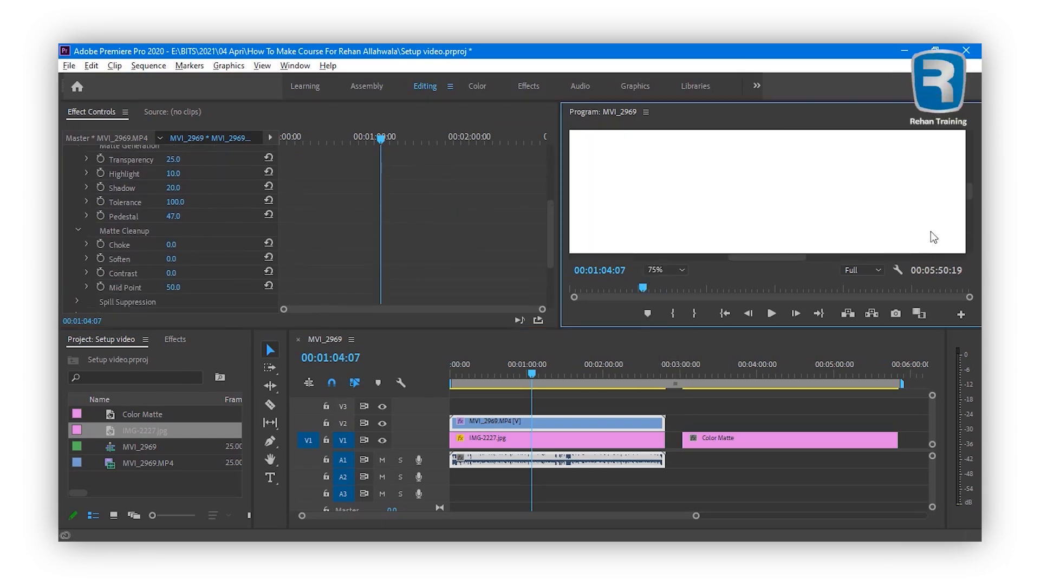
drag(970, 191, 961, 148)
scroll(193, 209, up, 2)
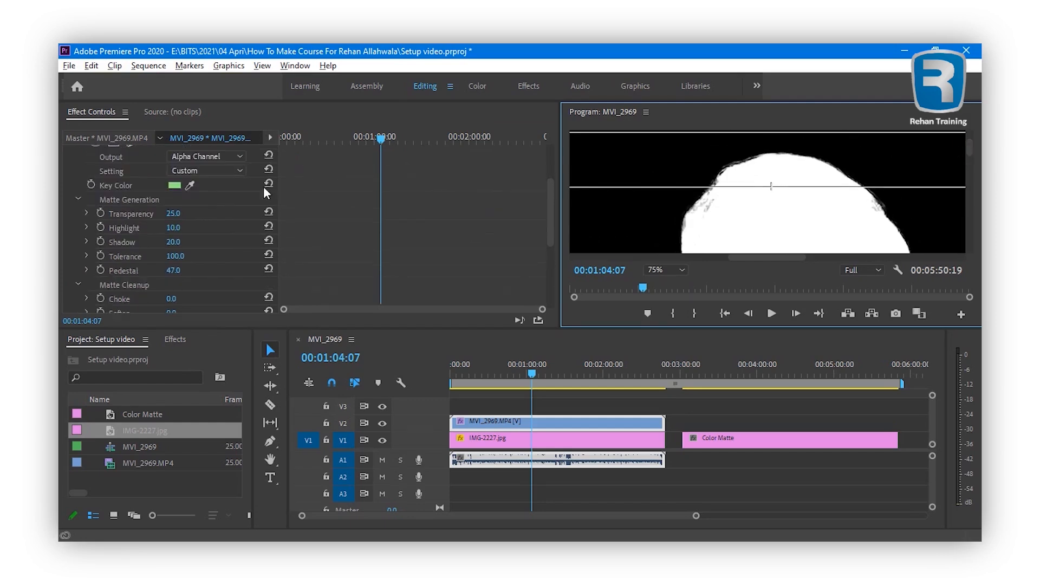
Switch the Ultra Key output back to Composite and inspect the keyed edge around the neck and collar.
click(193, 157)
click(209, 169)
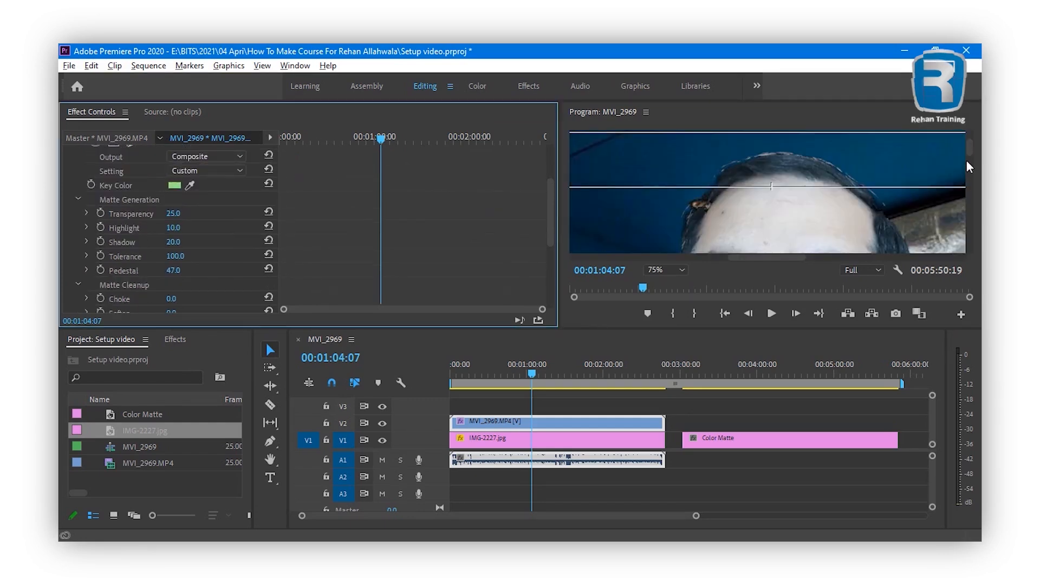
click(968, 145)
drag(968, 144, 973, 174)
scroll(434, 244, down, 1)
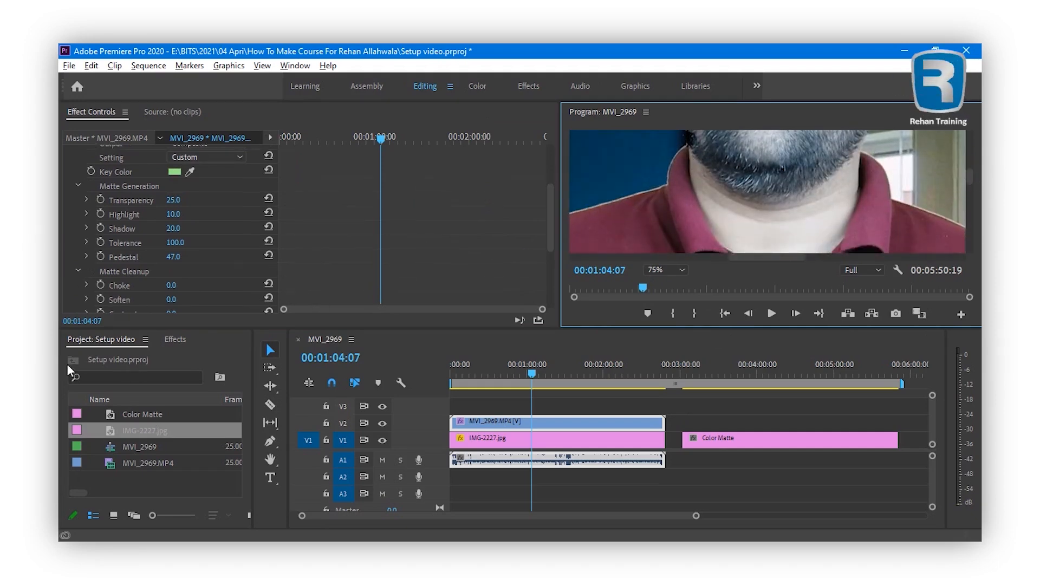
Try a matte Choke of 44 while checking the shoulder edges, and set it to 40.
mouse_move(172, 290)
mouse_down()
mouse_move(239, 286)
mouse_move(198, 289)
mouse_move(220, 290)
mouse_up()
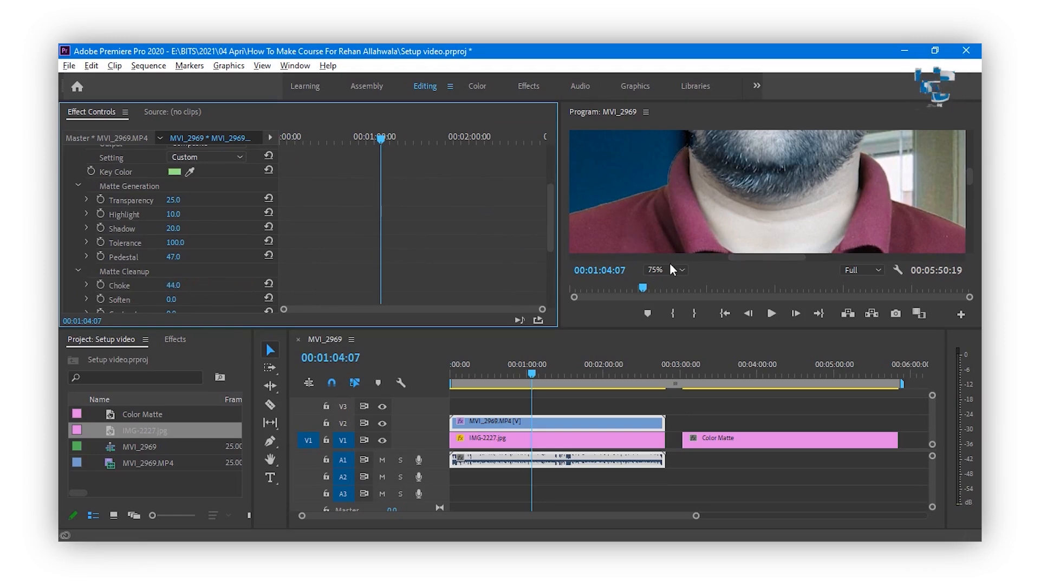
drag(734, 257, 684, 258)
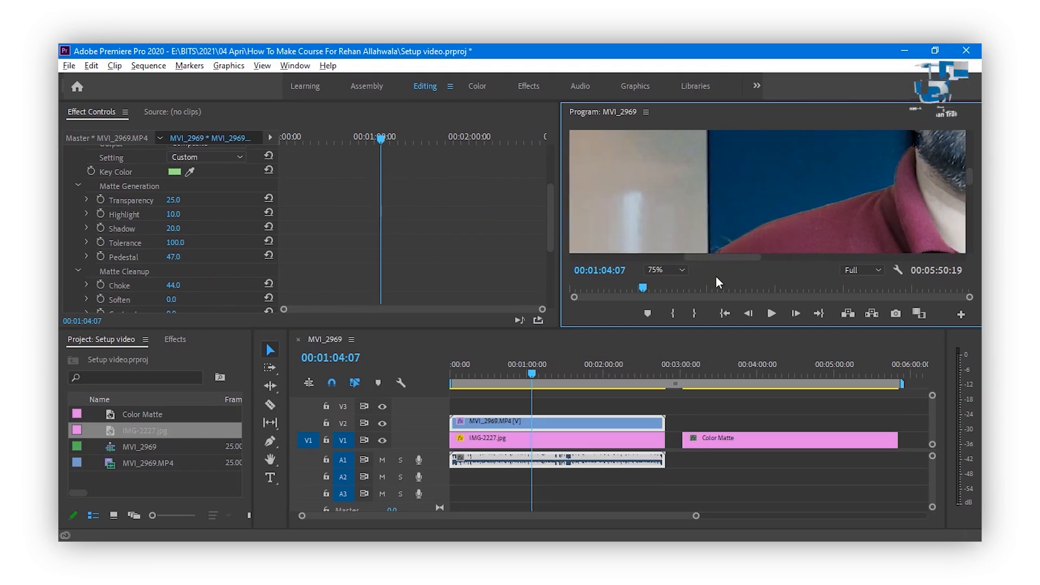
mouse_move(969, 176)
mouse_down()
mouse_move(973, 141)
mouse_move(970, 184)
mouse_up()
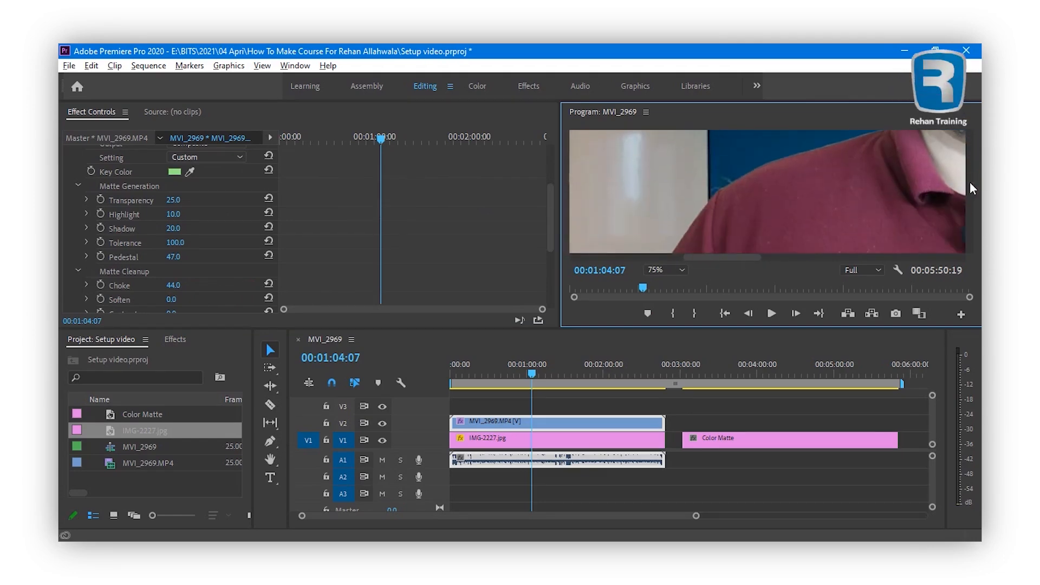
mouse_move(173, 286)
mouse_down()
mouse_move(201, 289)
mouse_move(111, 289)
mouse_move(143, 292)
mouse_up()
drag(977, 182, 978, 192)
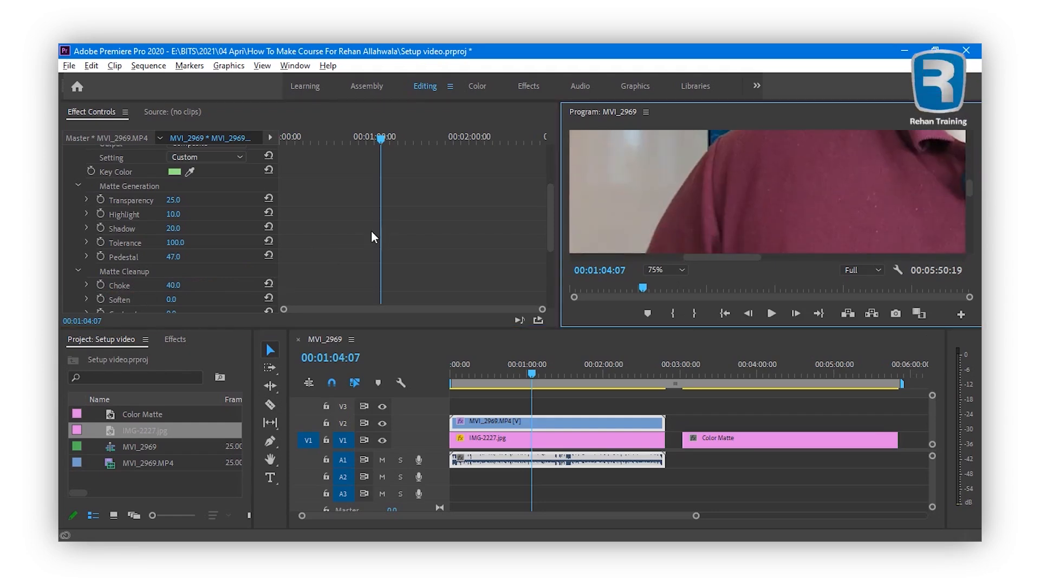
Set the matte's Soften to 37 and check the edges around the face and shoulders.
scroll(372, 230, down, 3)
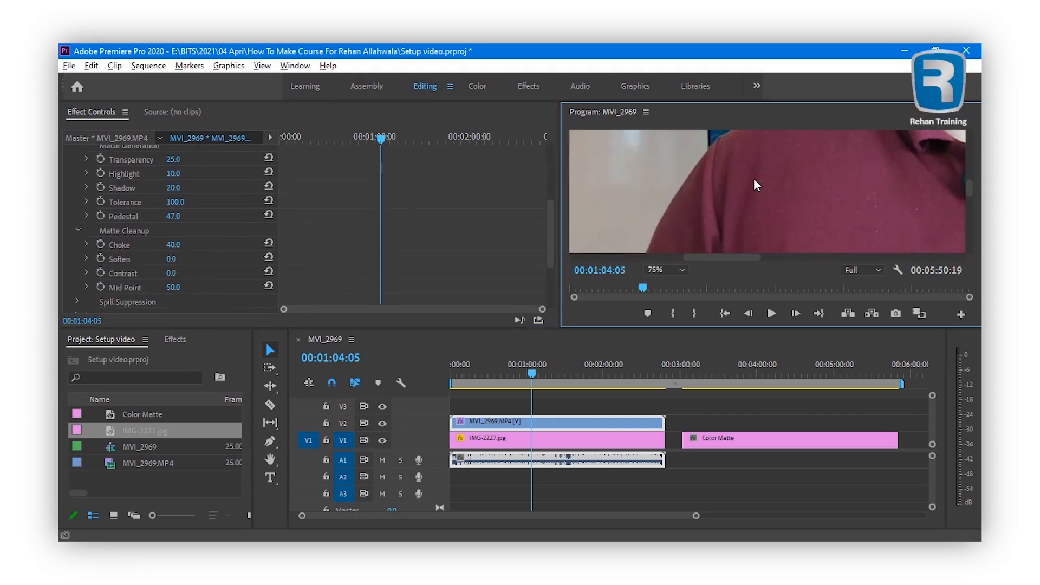
drag(972, 189, 969, 179)
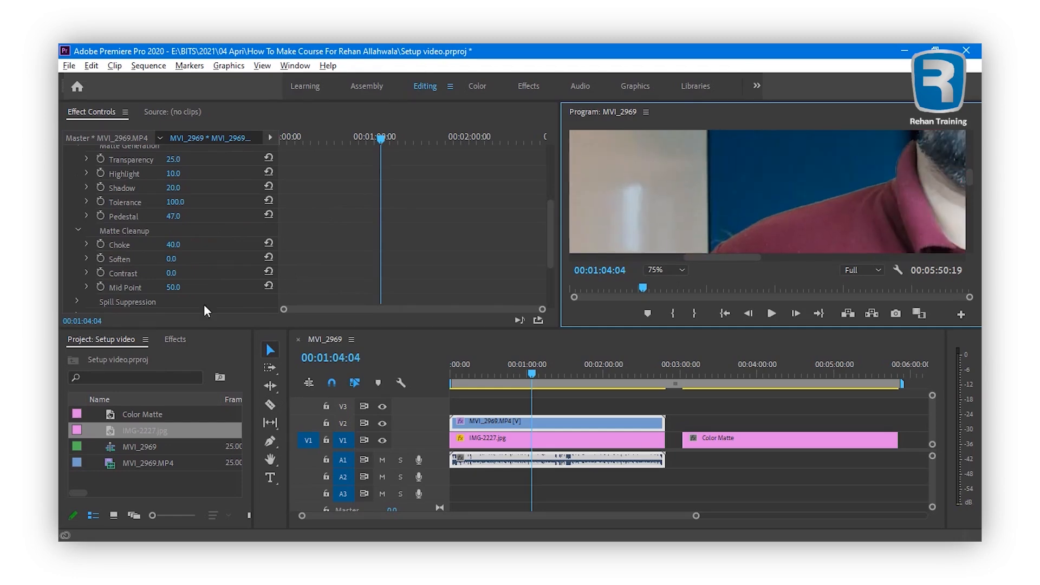
drag(170, 259, 203, 265)
drag(970, 176, 972, 149)
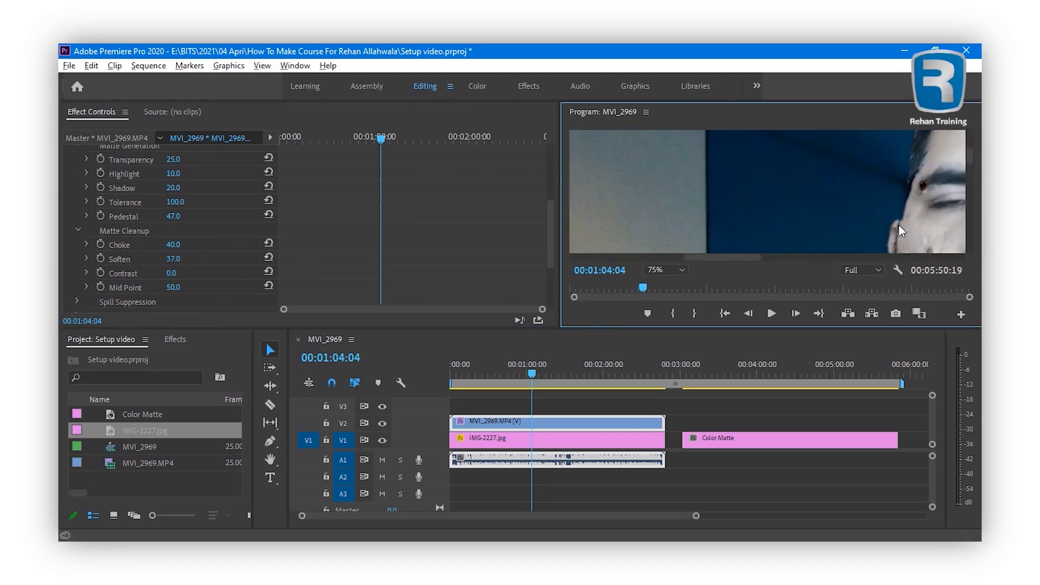
drag(724, 257, 792, 256)
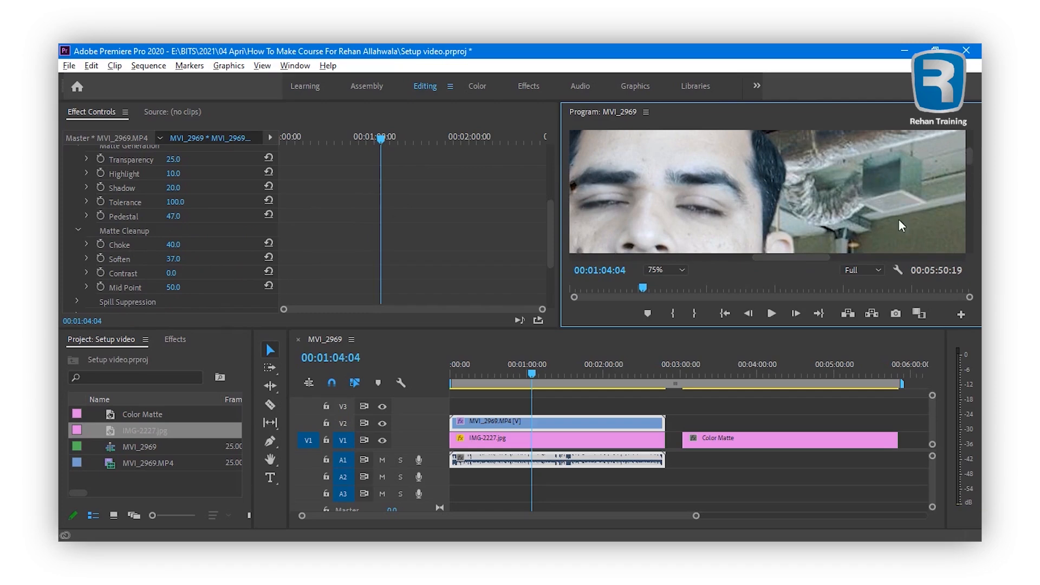
drag(969, 154, 969, 184)
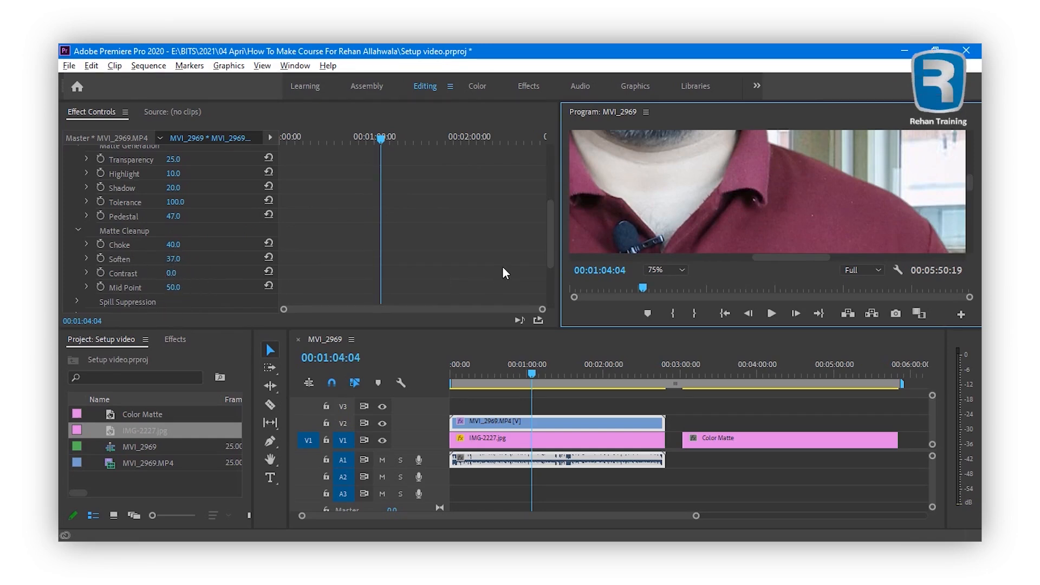
Expand Ultra Key's Color Correction, try a Saturation of 179, and set it to 174 with the whole frame fitted in the preview.
mouse_move(548, 256)
mouse_down()
mouse_move(551, 284)
mouse_move(553, 257)
mouse_up()
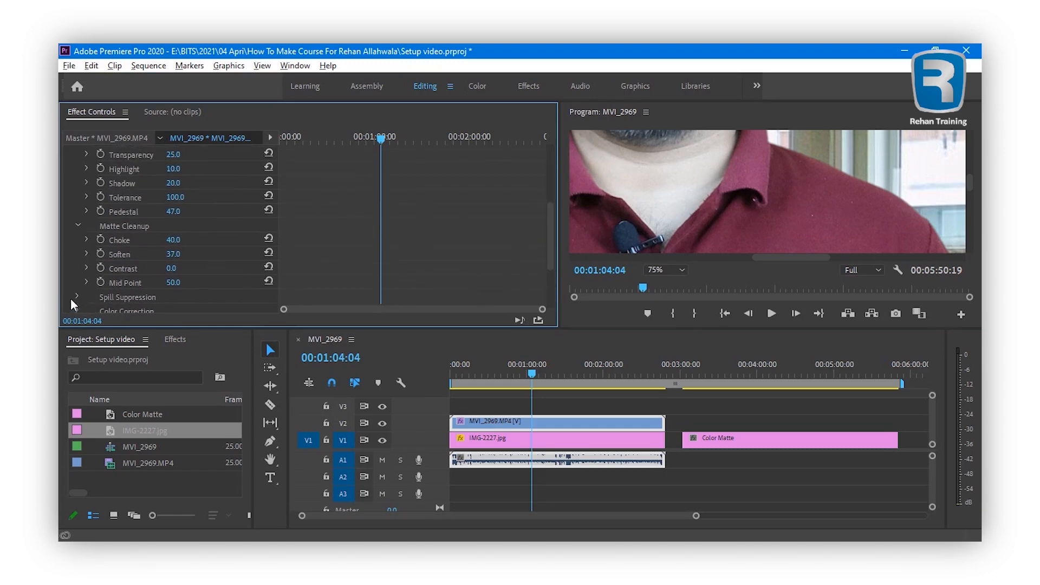
scroll(393, 251, down, 1)
click(76, 283)
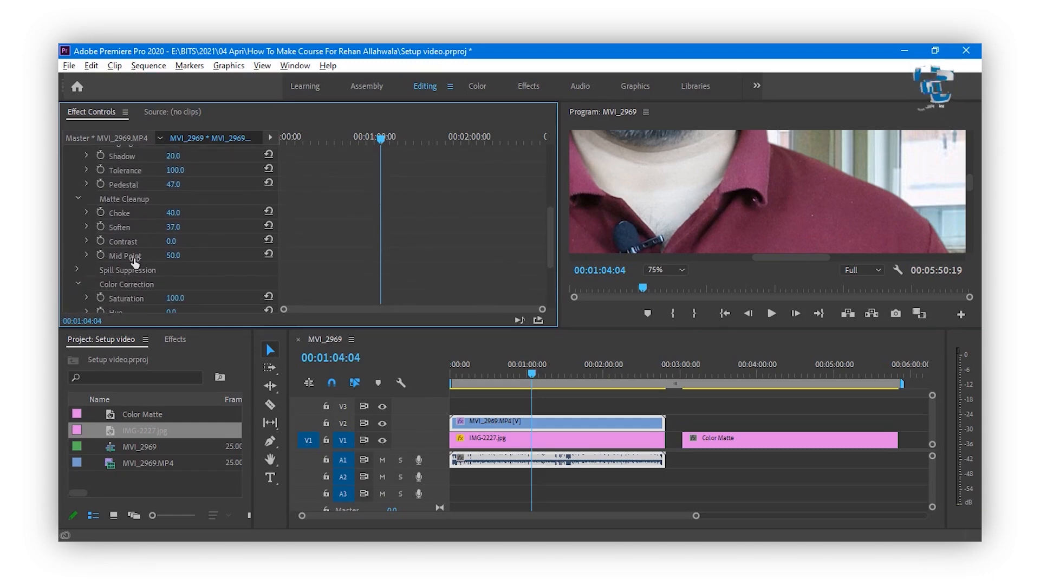
scroll(347, 252, down, 1)
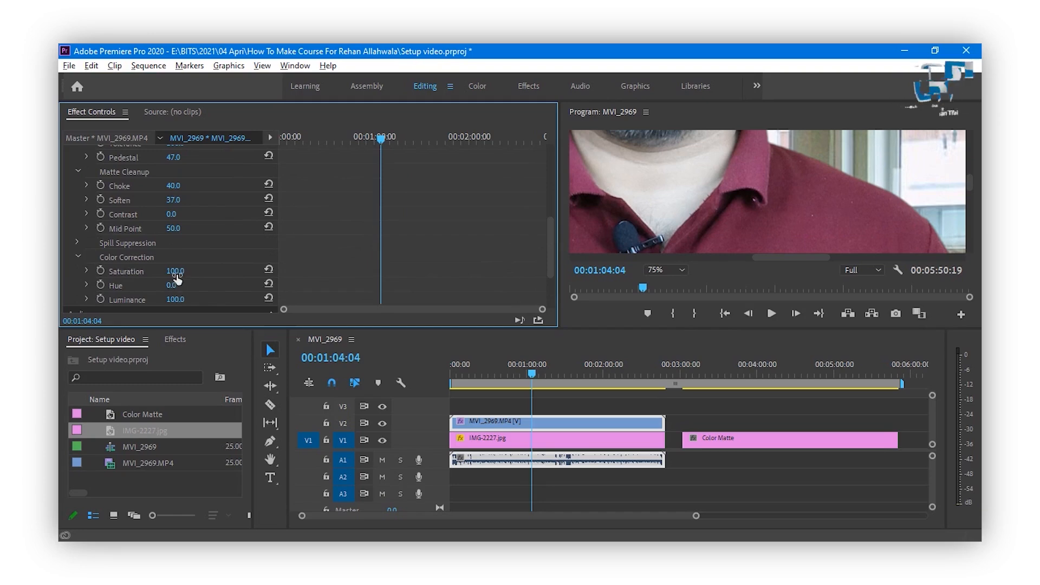
drag(179, 271, 234, 267)
click(681, 269)
click(674, 281)
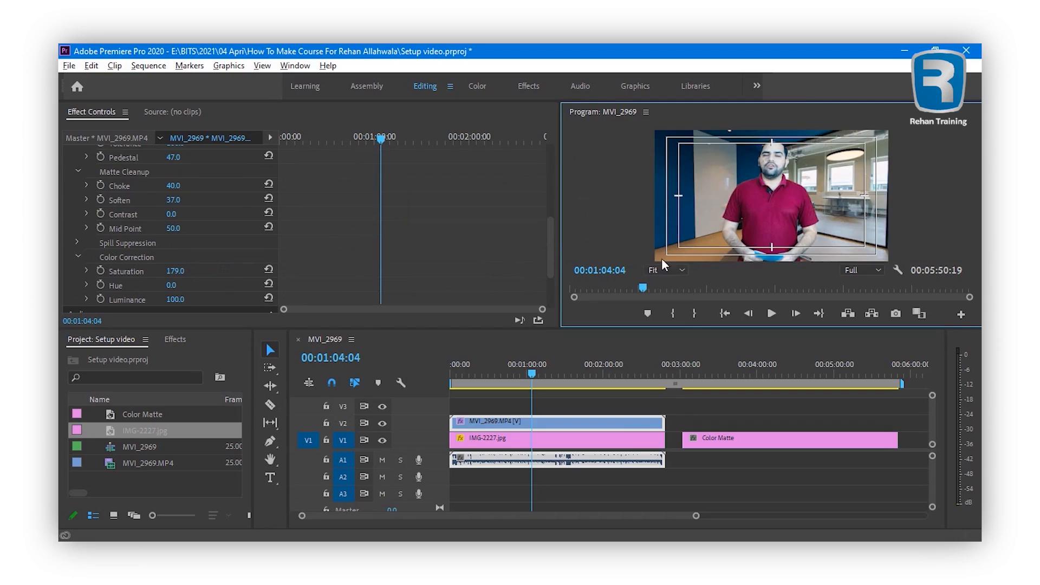
mouse_move(165, 271)
mouse_down()
mouse_move(149, 271)
mouse_move(185, 273)
mouse_up()
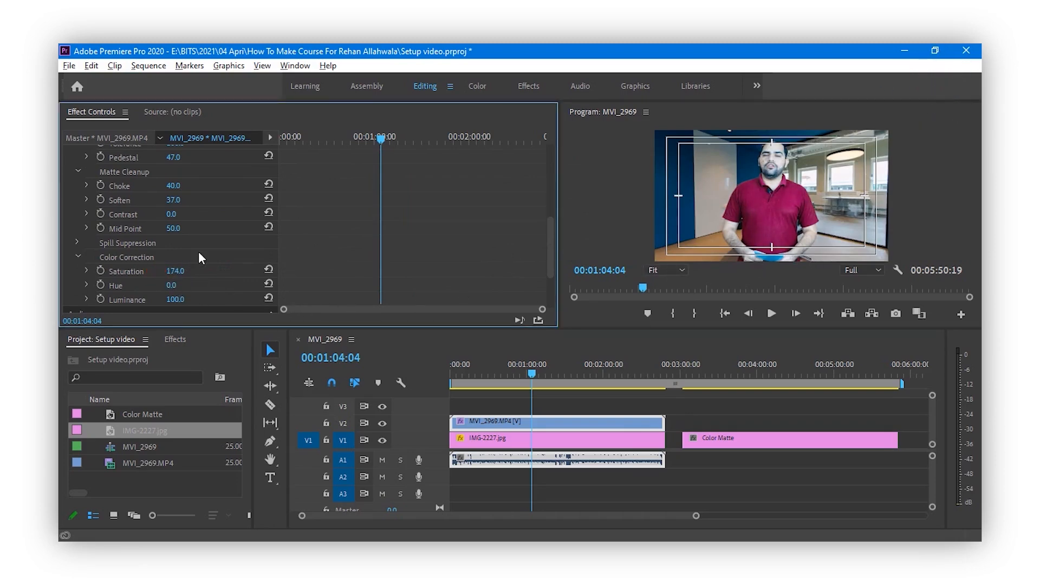
Try a Hue of 20 and undo it, and try a Luminance of 106 before setting it to 100.
drag(165, 287, 204, 284)
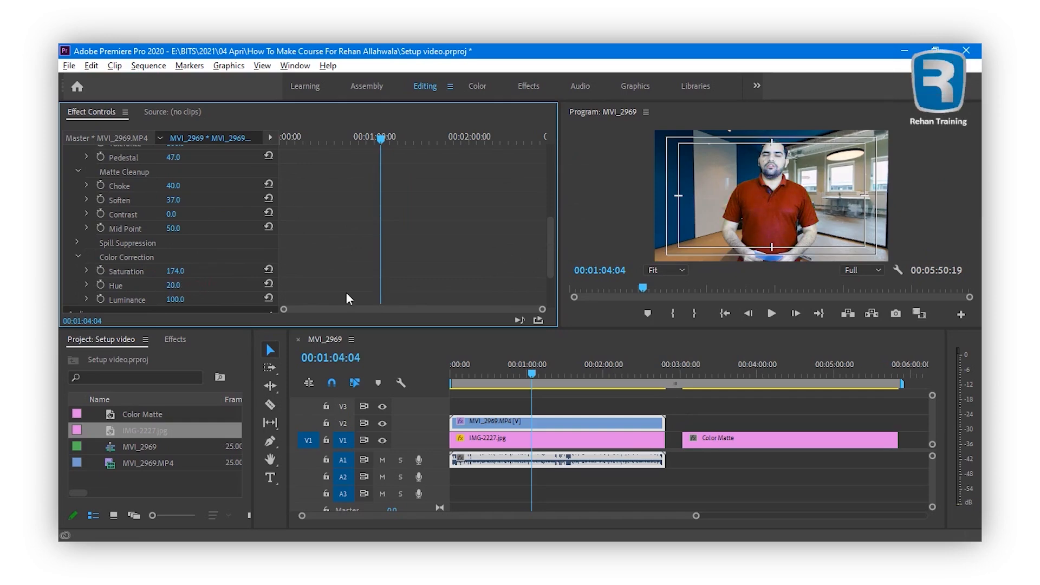
key(ctrl+z)
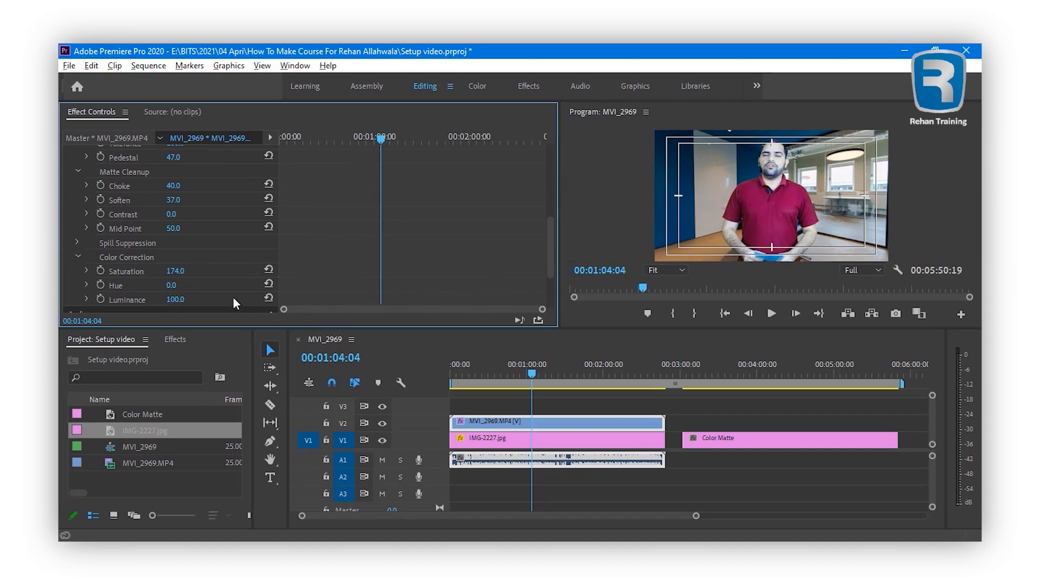
mouse_move(183, 302)
mouse_down()
mouse_move(255, 291)
mouse_move(189, 295)
mouse_up()
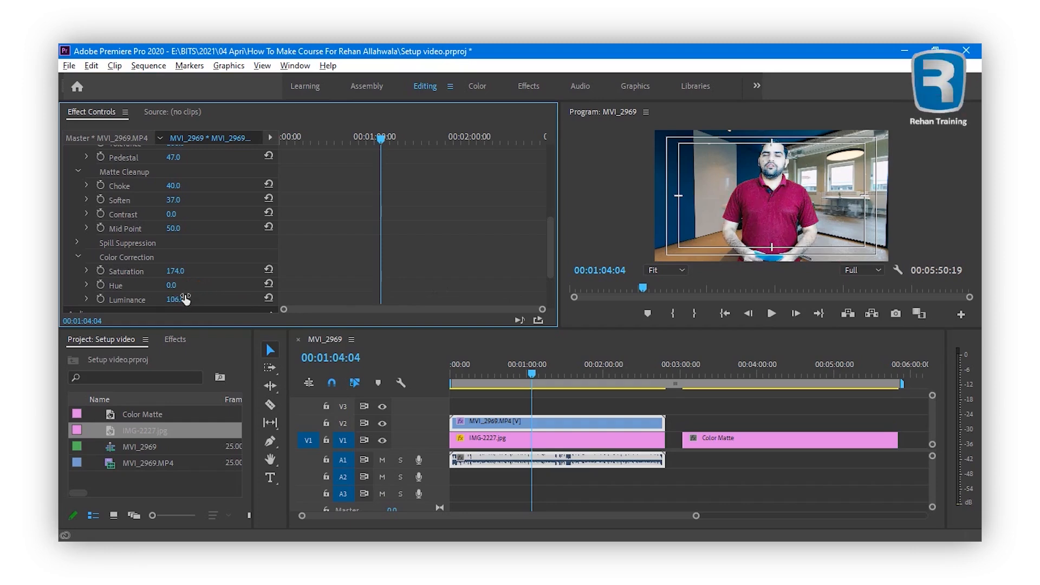
click(179, 300)
text(100)
key(Return)
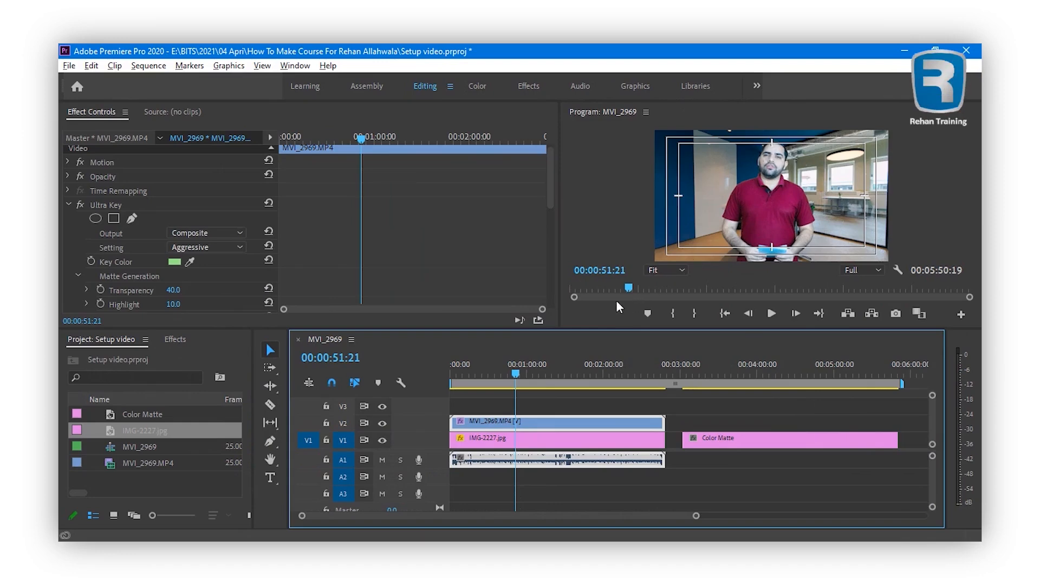
Find the Gaussian Blur effect and apply it to the IMG-2227.jpg background clip with a Blurriness of 44.
key(grave)
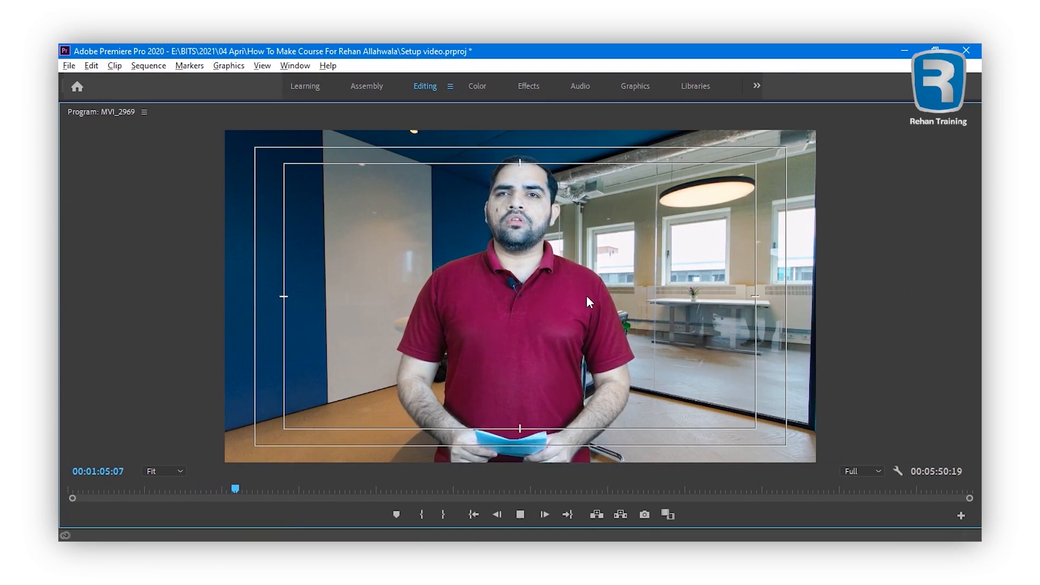
key(grave)
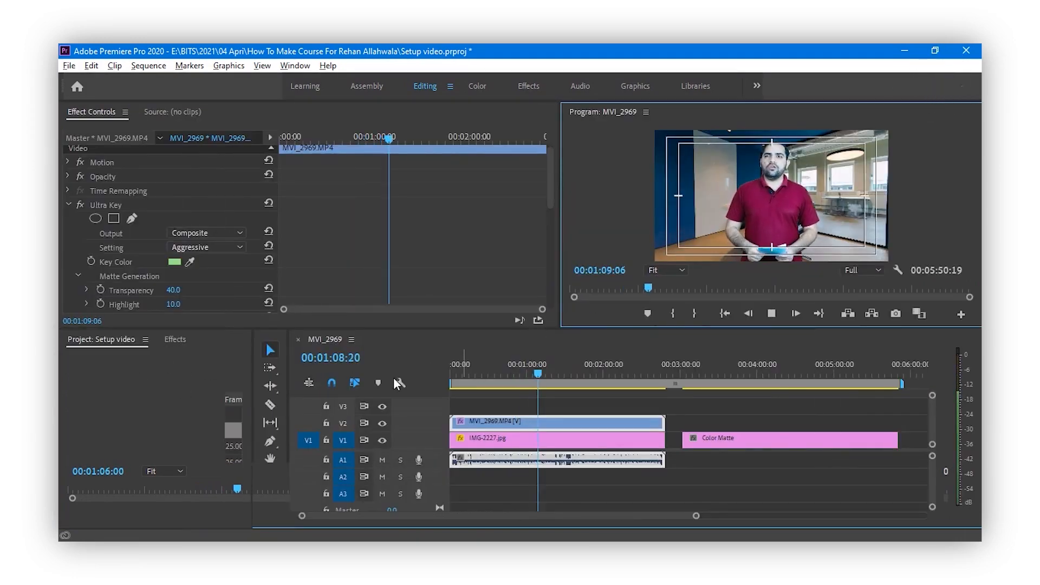
click(175, 340)
click(136, 356)
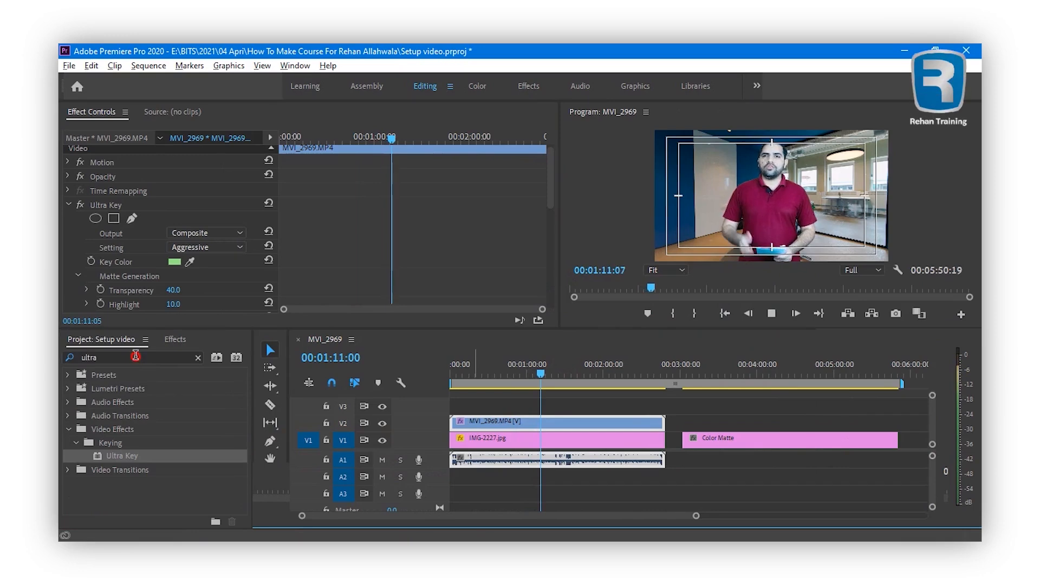
drag(136, 356, 62, 355)
text(gauss)
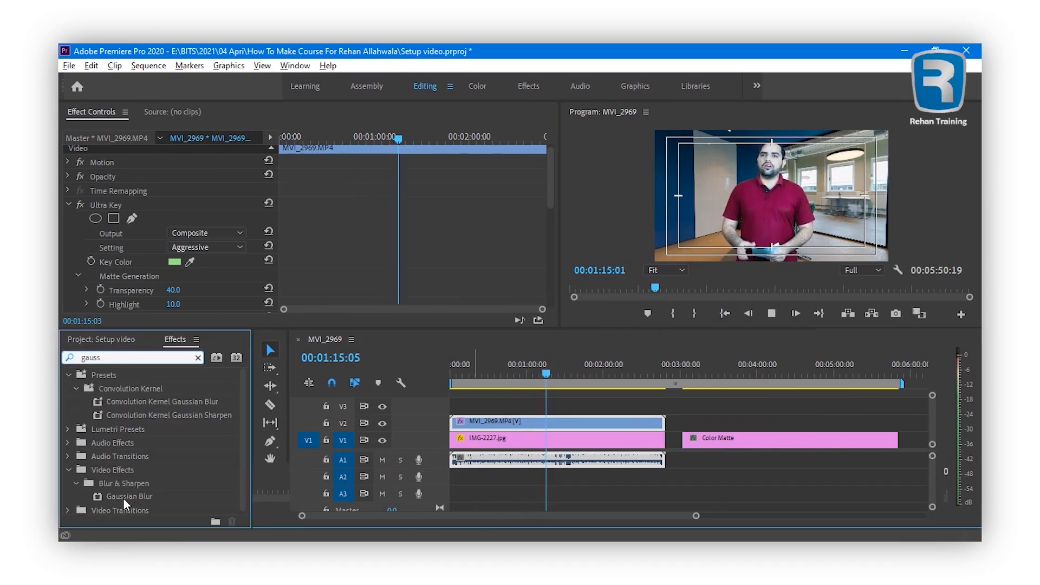
drag(119, 496, 248, 458)
drag(570, 445, 569, 443)
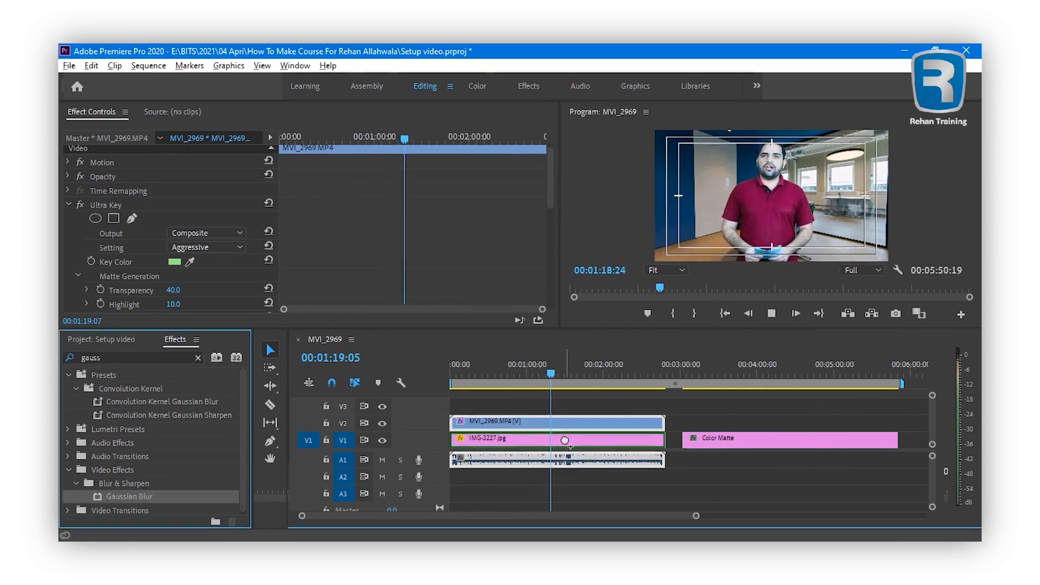
drag(171, 238, 202, 238)
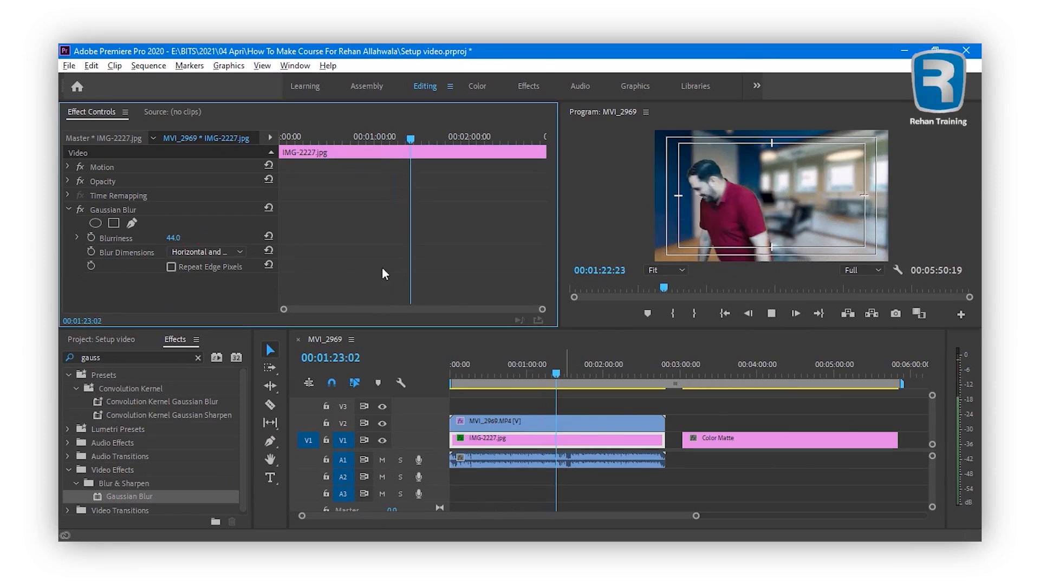
Play back the section with the presenter in the enlarged program preview and examine the keyed clip against the blurred background.
key(space)
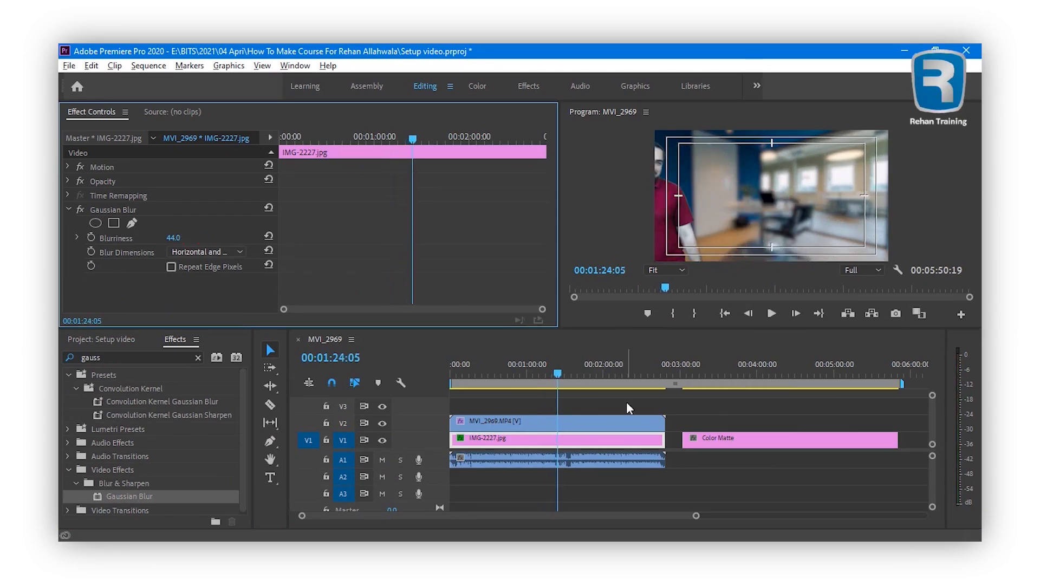
click(549, 373)
drag(545, 364, 535, 364)
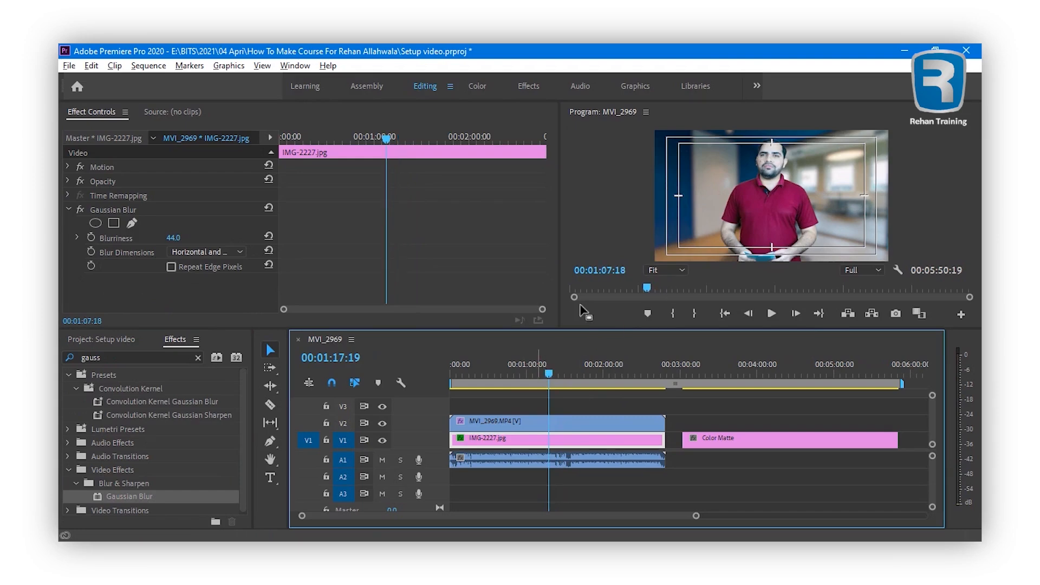
key(space)
key(grave)
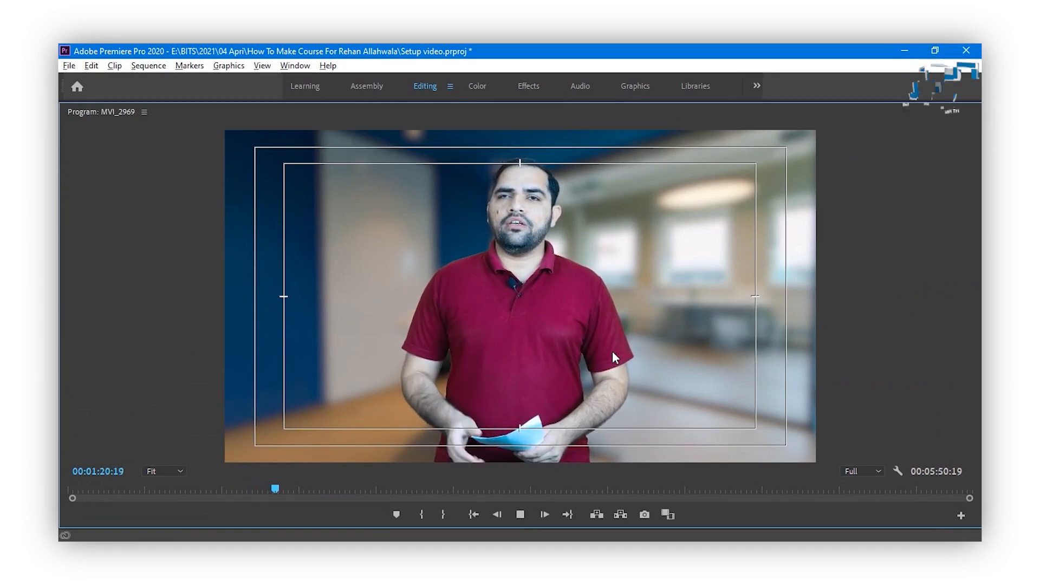
key(space)
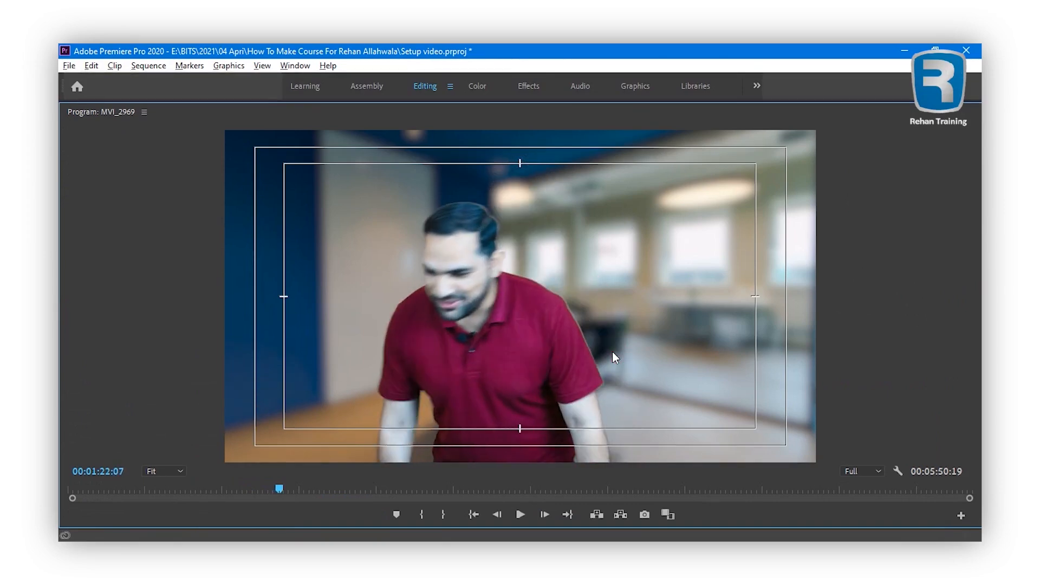
key(space)
drag(273, 490, 263, 490)
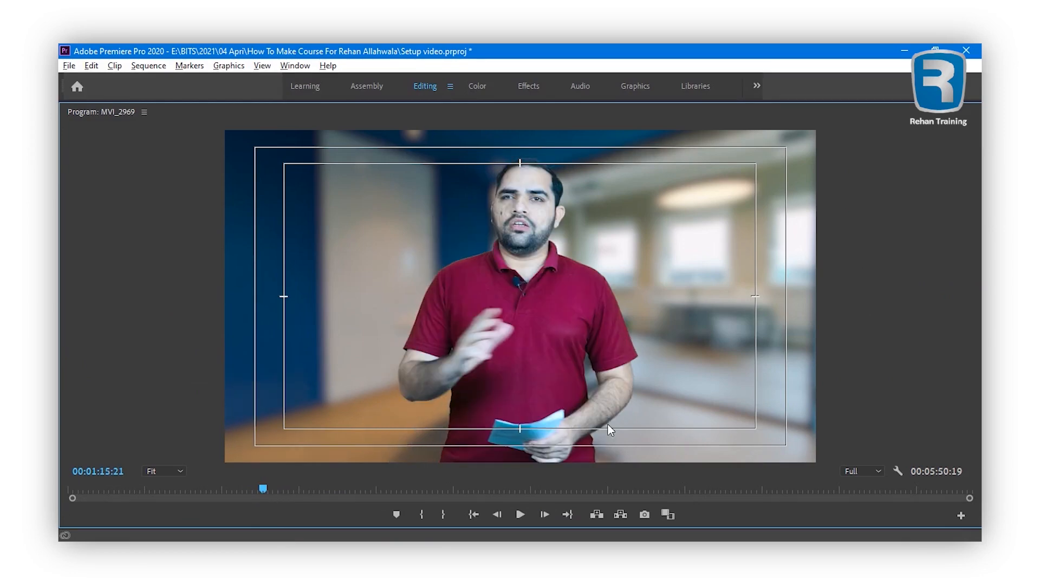